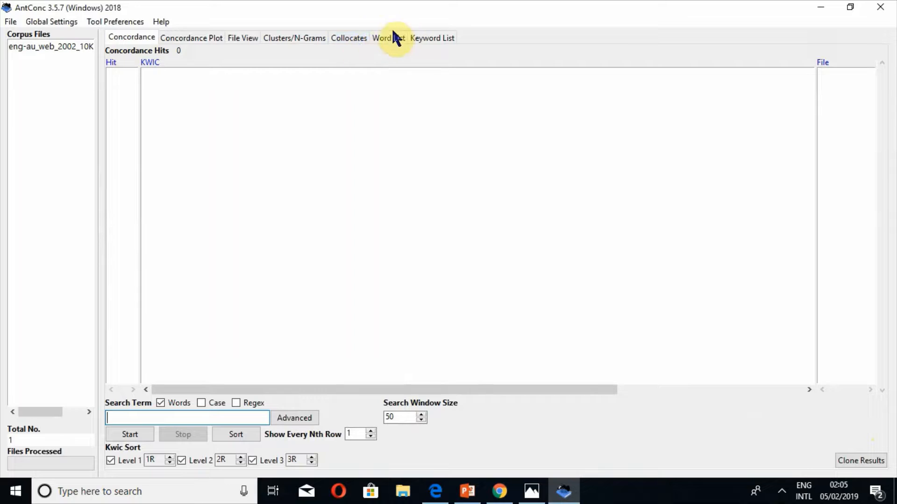
Generate the word list for the loaded eng-au_web_2002_10K corpus file.
{"action": "left_click", "coordinate": [380, 34]}
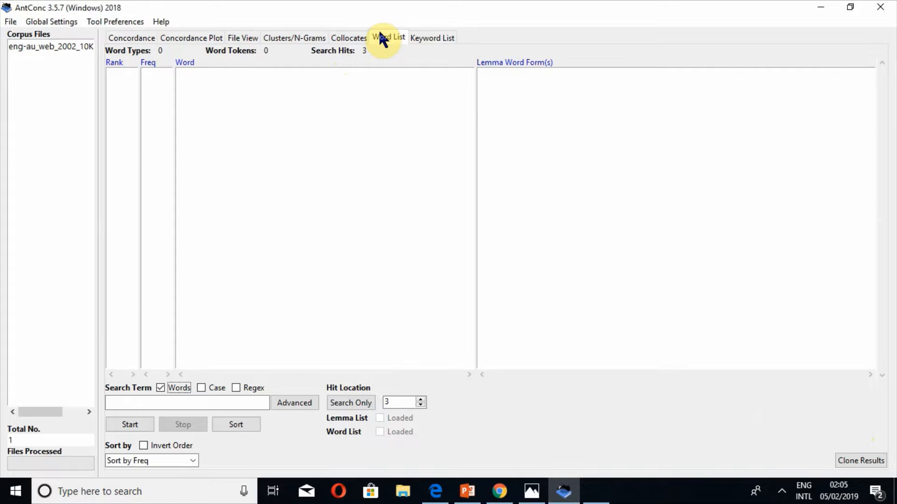
{"action": "key", "text": "super+plus"}
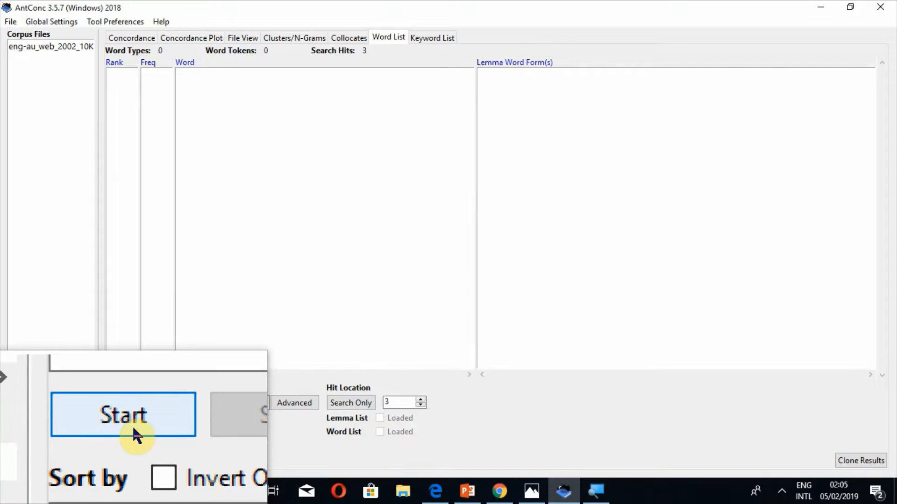
{"action": "left_click", "coordinate": [133, 425]}
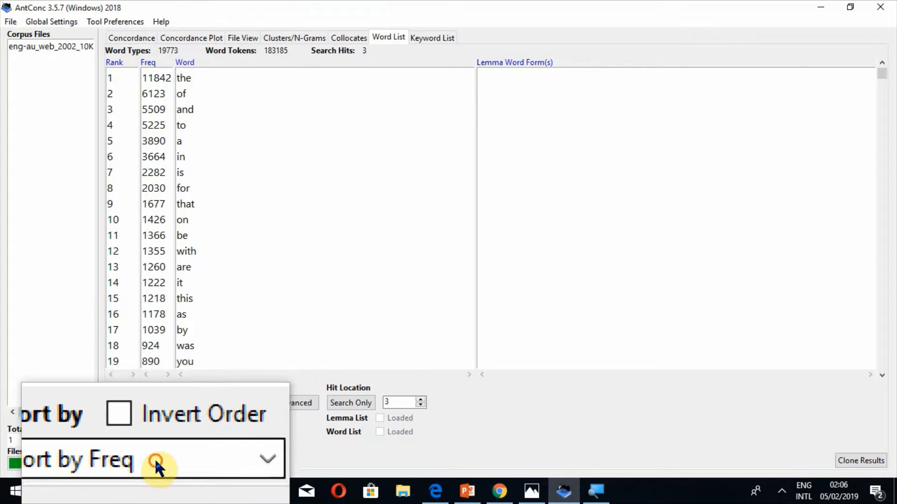
Re-sort the word list alphabetically using Sort by Word.
{"action": "left_click", "coordinate": [155, 459]}
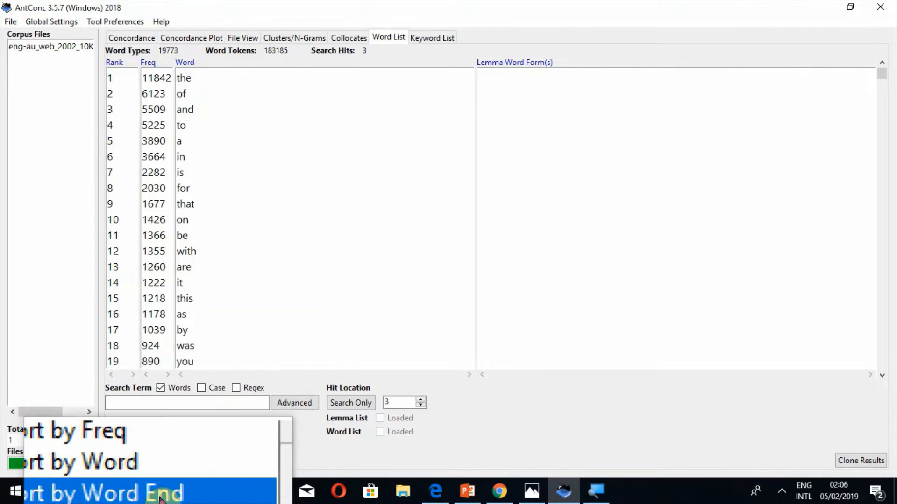
{"action": "left_click", "coordinate": [155, 483]}
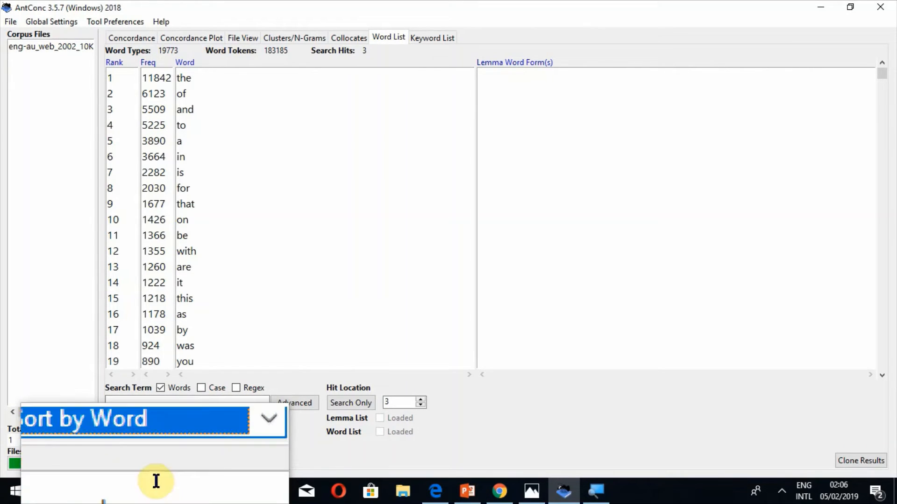
{"action": "left_click", "coordinate": [244, 428]}
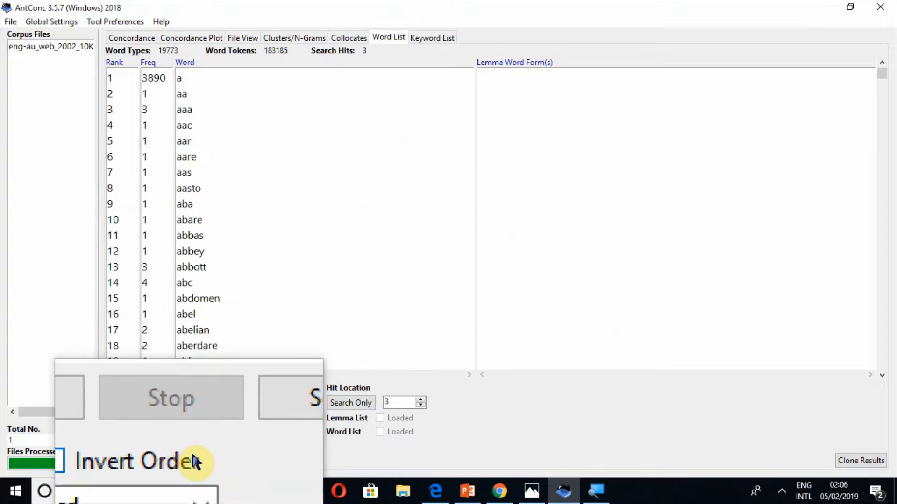
Sort the word list by frequency again using Sort by Freq.
{"action": "left_click", "coordinate": [165, 461]}
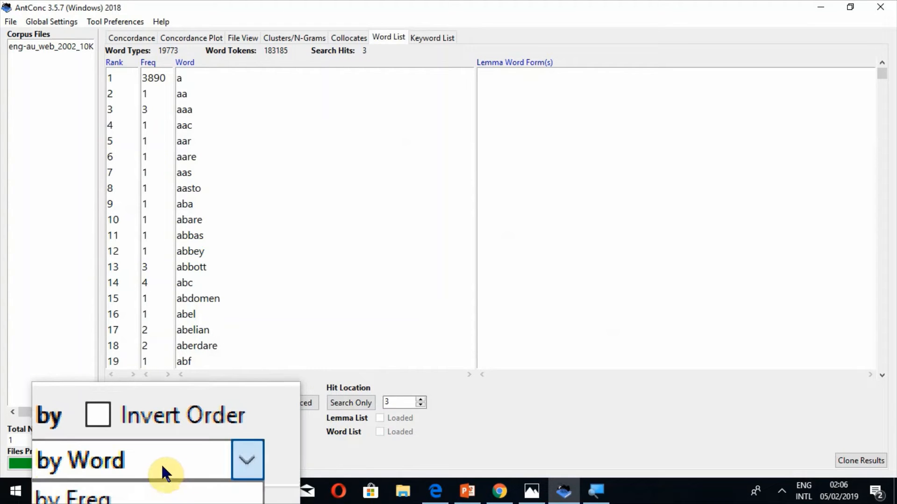
{"action": "left_click", "coordinate": [136, 472]}
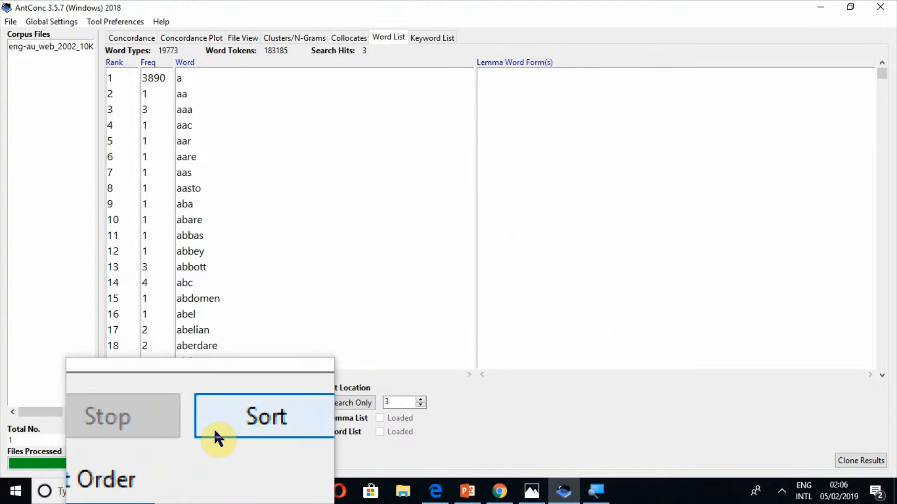
{"action": "left_click", "coordinate": [242, 427]}
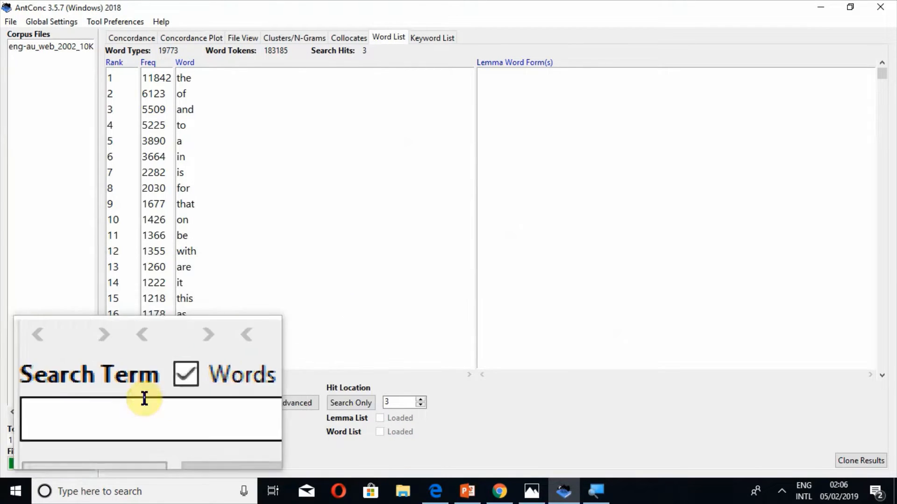
Search the generated word list for "good" and open the concordance lines for that word.
{"action": "left_click", "coordinate": [127, 402]}
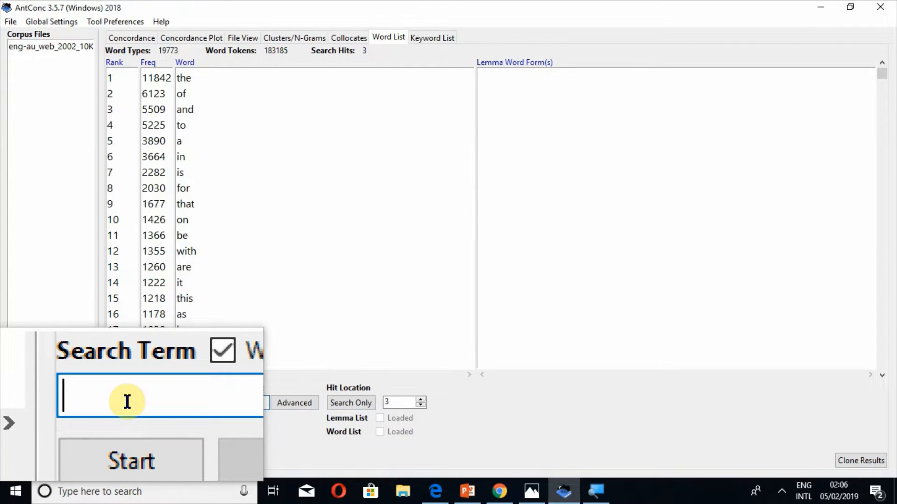
{"action": "type", "text": "good"}
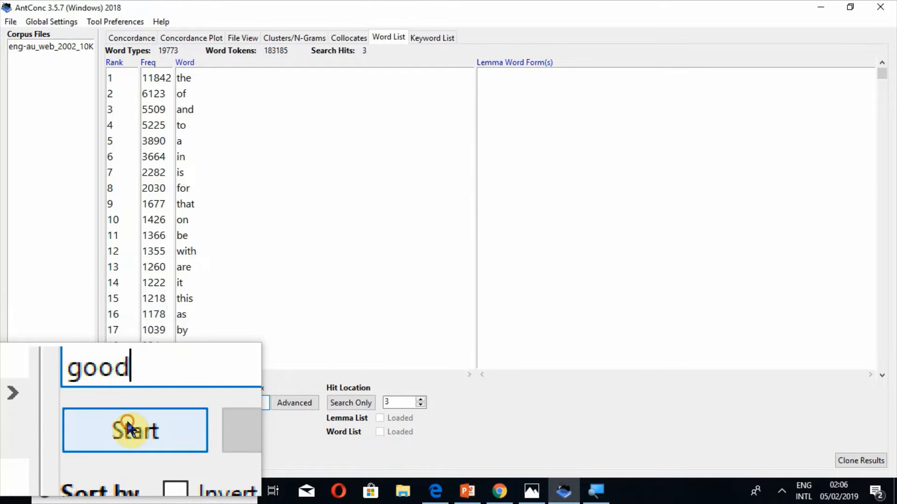
{"action": "left_click", "coordinate": [126, 421]}
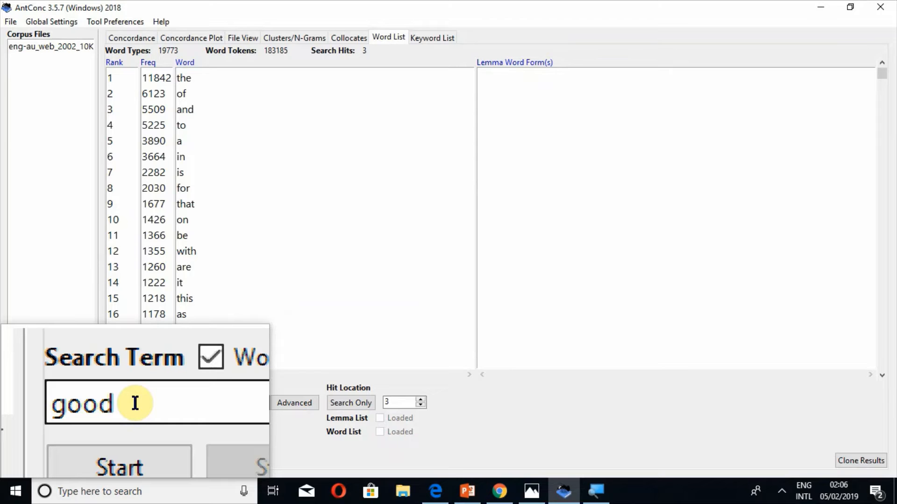
{"action": "left_click", "coordinate": [358, 401]}
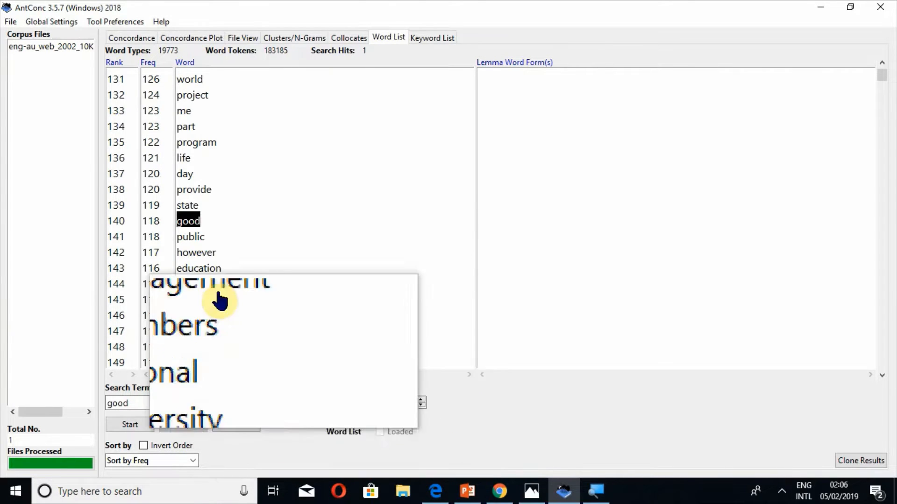
{"action": "left_click", "coordinate": [183, 222]}
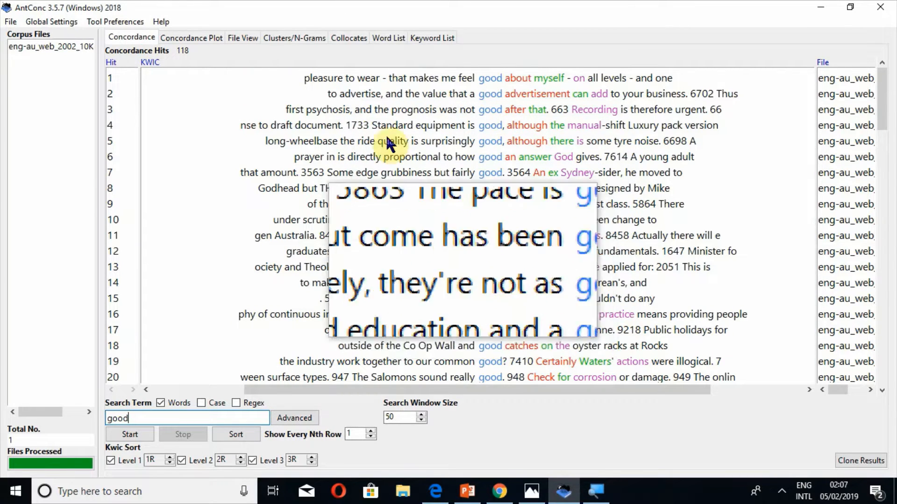
Return to the word list, replace the search term with "great", rebuild the list and locate the word in it.
{"action": "left_click", "coordinate": [389, 37]}
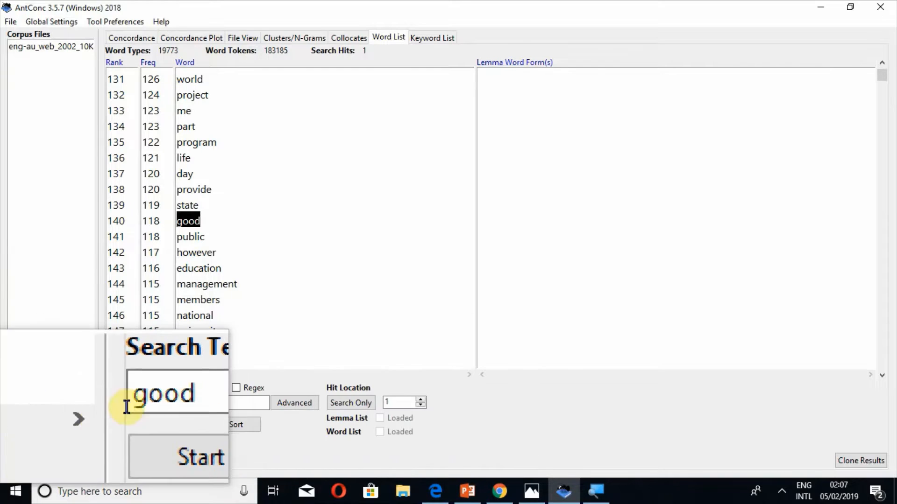
{"action": "left_click", "coordinate": [149, 406]}
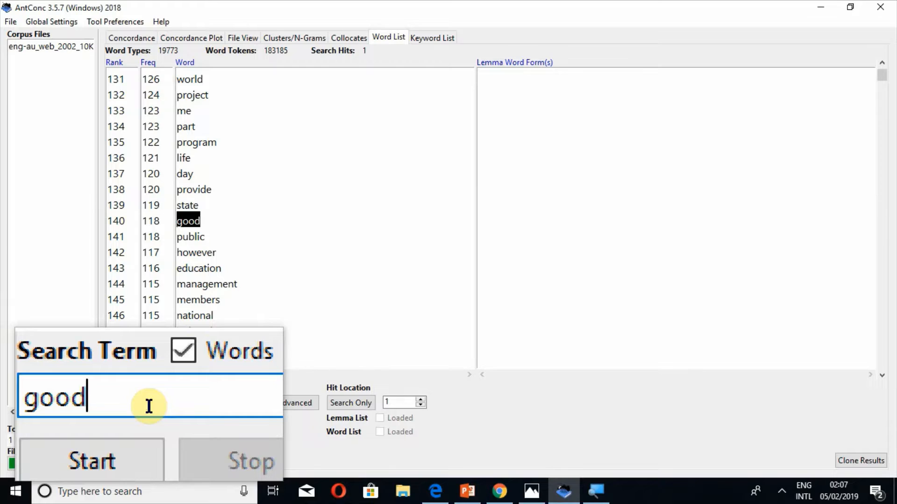
{"action": "key", "text": "BackSpace"}
{"action": "key", "text": "BackSpace"}
{"action": "key", "text": "BackSpace"}
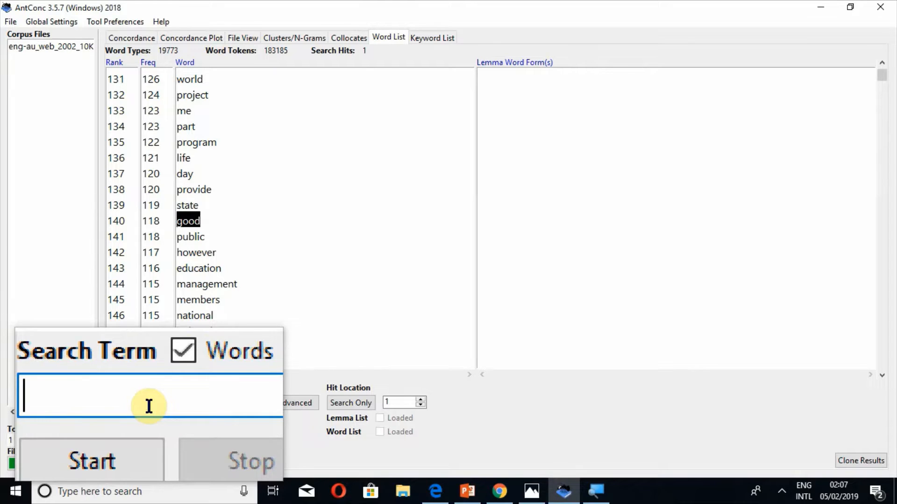
{"action": "type", "text": "great"}
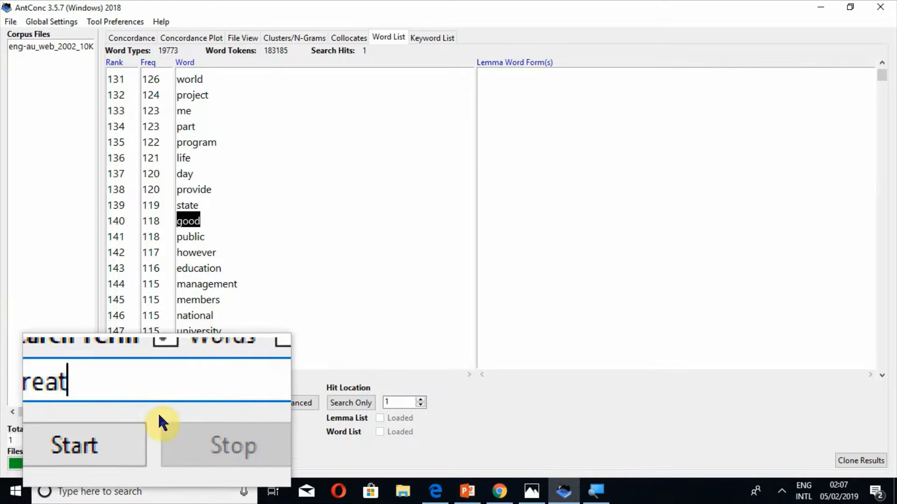
{"action": "left_click", "coordinate": [112, 425]}
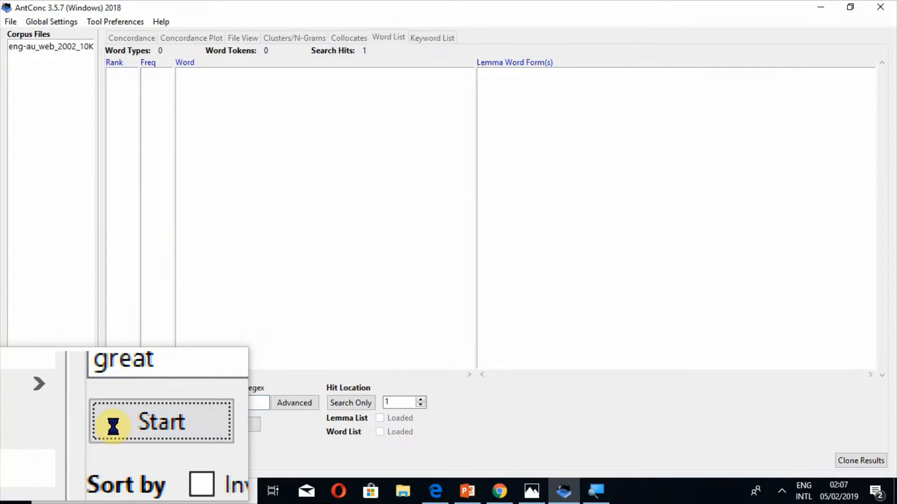
{"action": "left_click", "coordinate": [340, 402]}
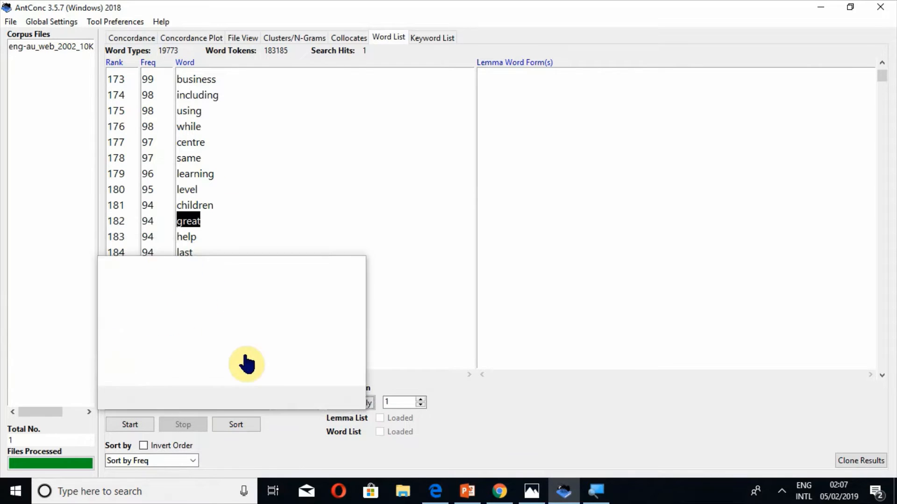
Enable the search term list in the advanced search and browse to the Lemma Lists folder on the Desktop for the file to load.
{"action": "left_click", "coordinate": [292, 404]}
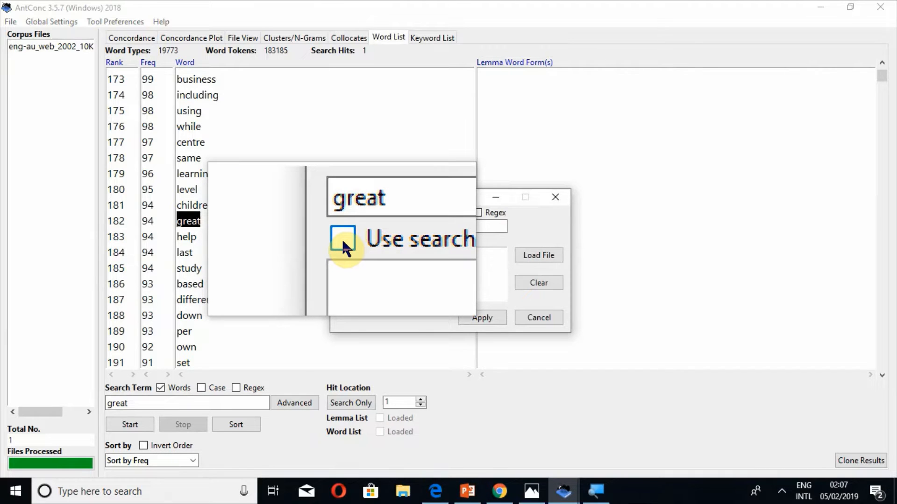
{"action": "left_click", "coordinate": [342, 241]}
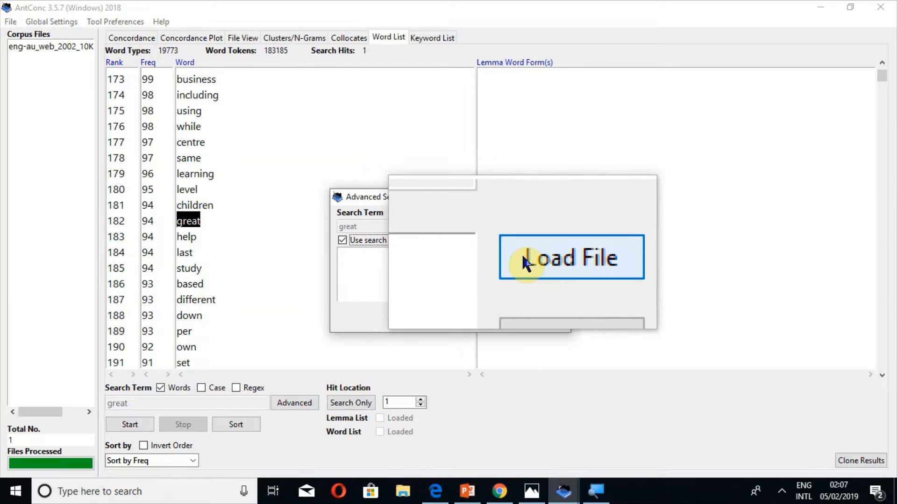
{"action": "left_click", "coordinate": [525, 263]}
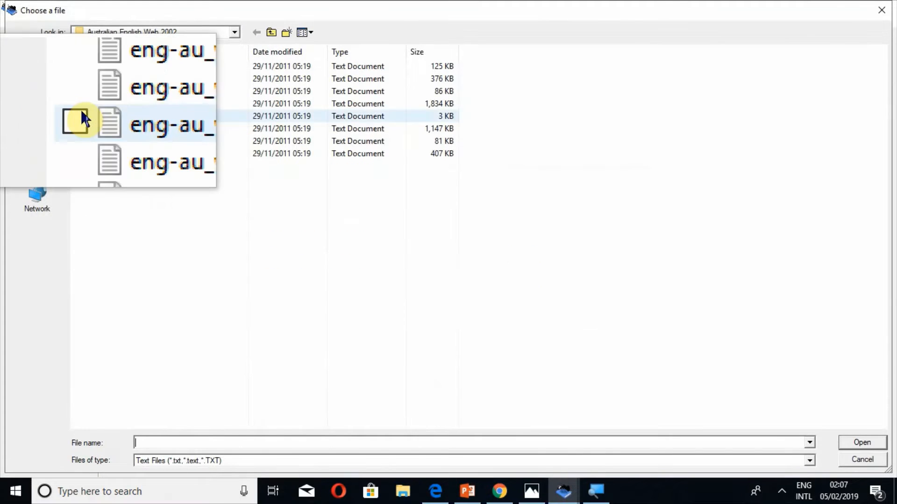
{"action": "left_click", "coordinate": [38, 99]}
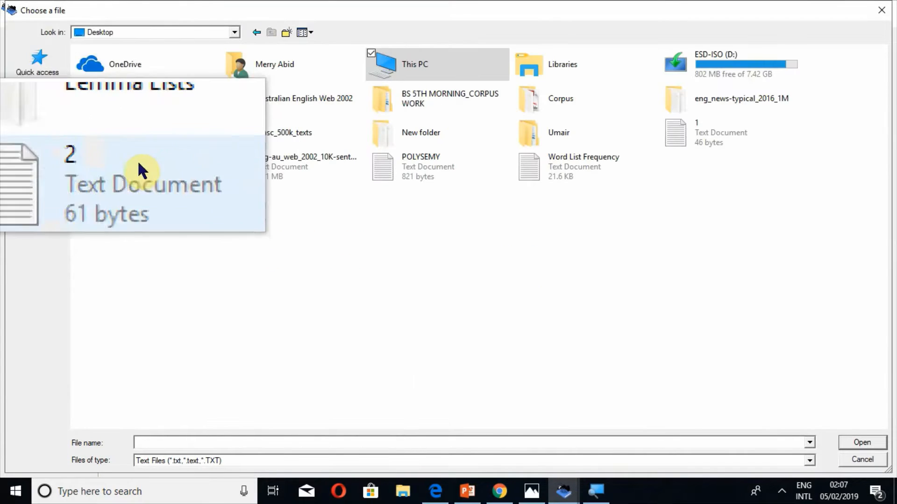
{"action": "double_click", "coordinate": [148, 130]}
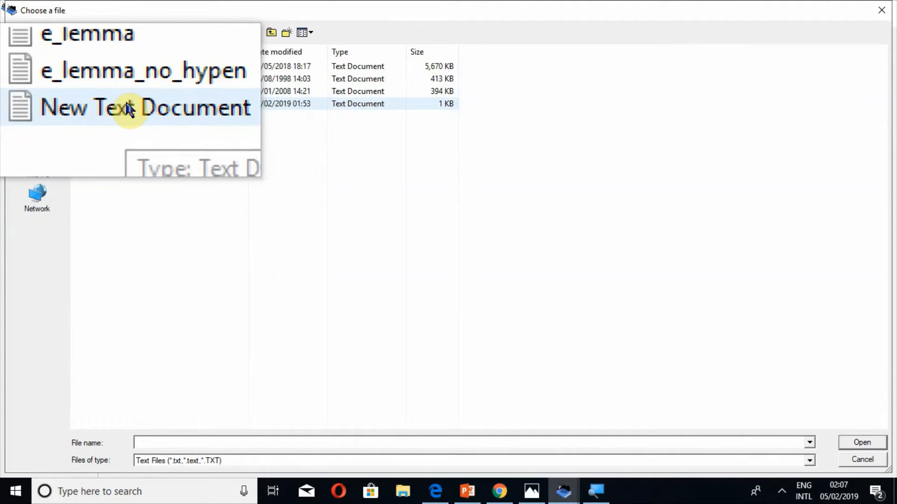
Open New Text Document from the Lemma Lists folder in Notepad to check its words, and close it.
{"action": "double_click", "coordinate": [126, 103]}
{"action": "right_click", "coordinate": [126, 103]}
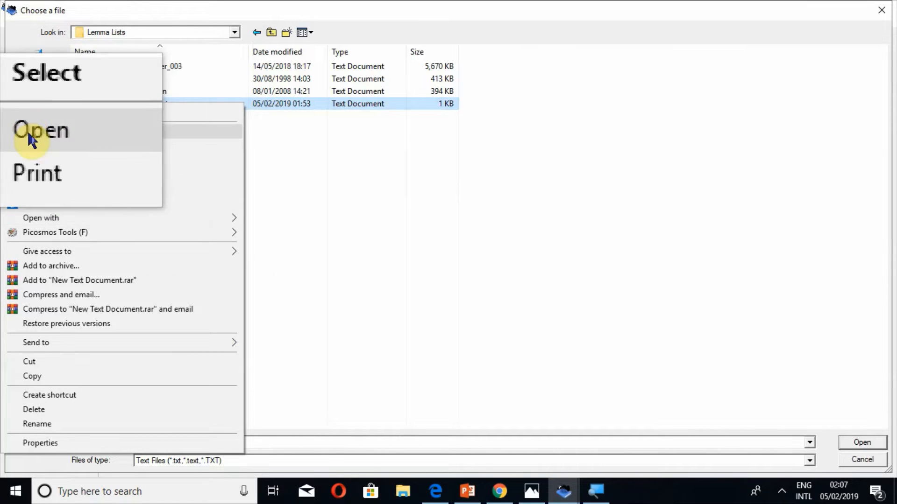
{"action": "left_click", "coordinate": [45, 131]}
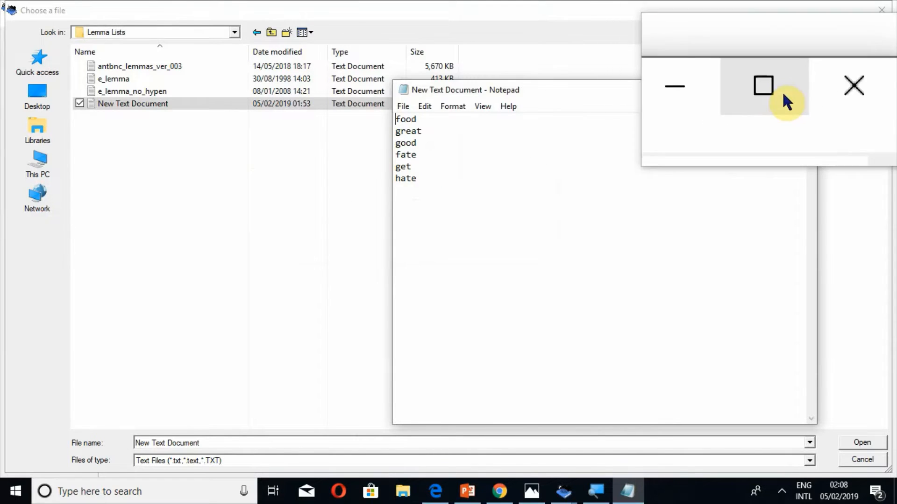
{"action": "left_click", "coordinate": [796, 94]}
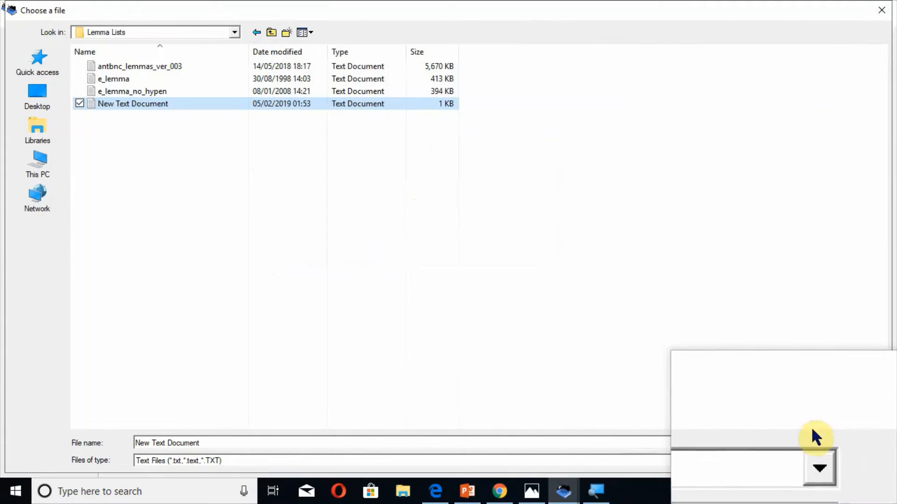
Load New Text Document as the search term list, apply it, and rebuild the word list to search for its terms.
{"action": "left_click", "coordinate": [850, 439]}
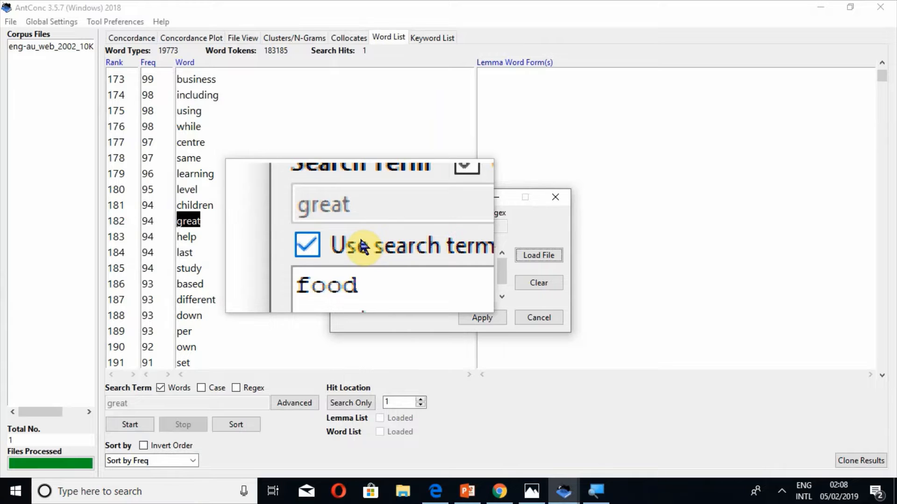
{"action": "left_click", "coordinate": [478, 320]}
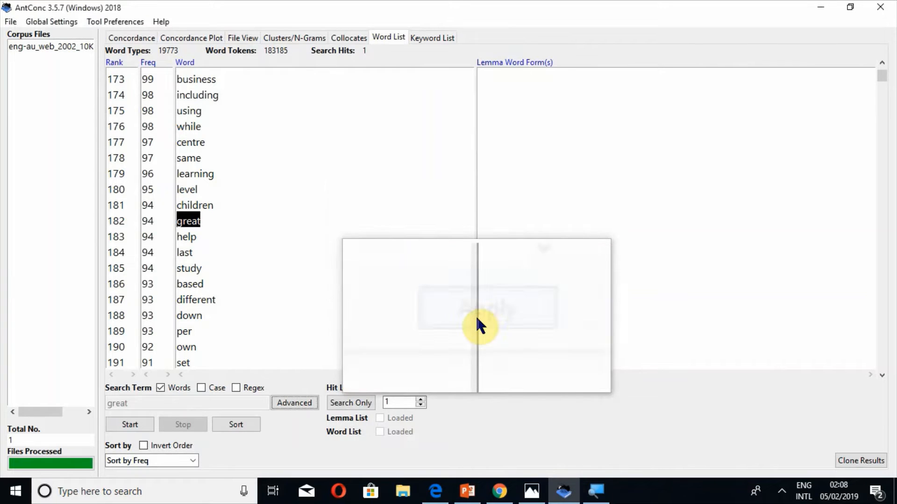
{"action": "left_click", "coordinate": [119, 424]}
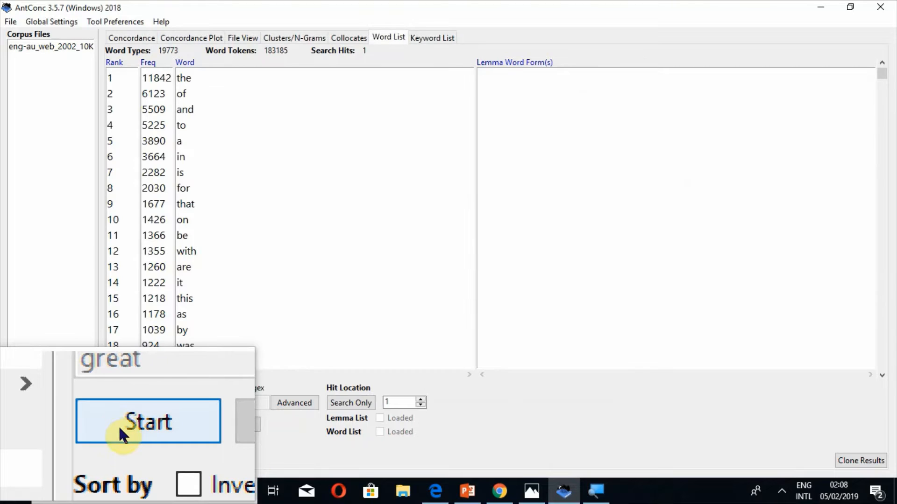
{"action": "left_click", "coordinate": [351, 405]}
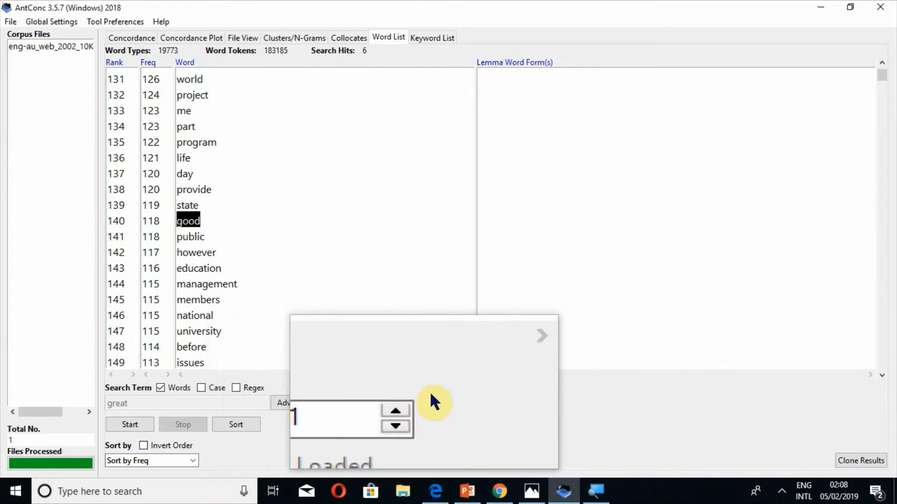
Step through the hits of the loaded search terms in the word list up to hit location 5.
{"action": "left_click", "coordinate": [420, 402]}
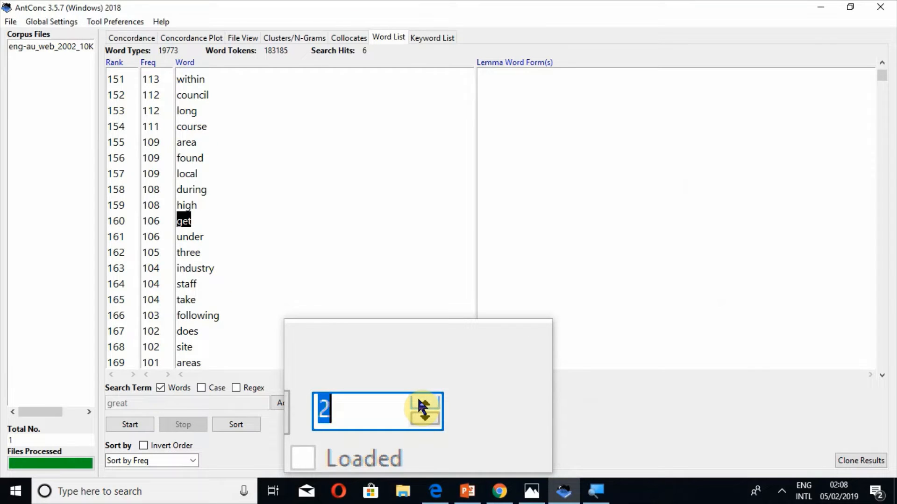
{"action": "left_click", "coordinate": [421, 403]}
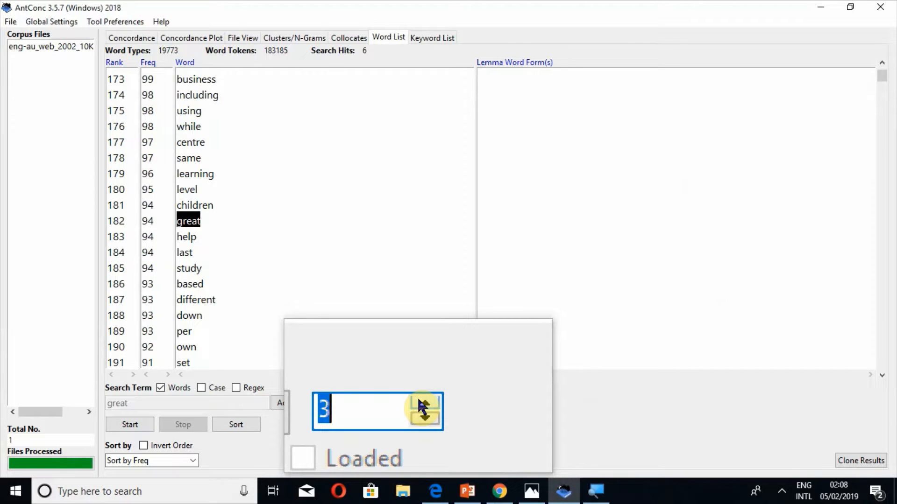
{"action": "left_click", "coordinate": [422, 403]}
{"action": "left_click", "coordinate": [421, 402]}
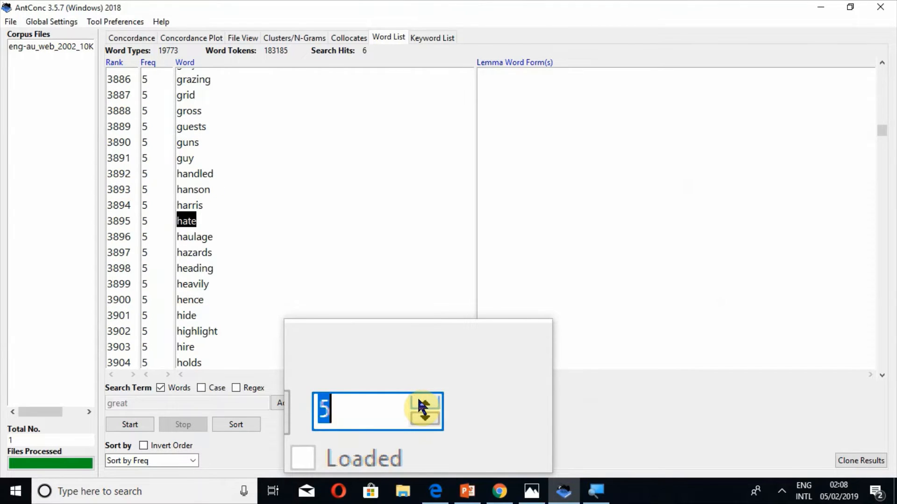
Step forward through the search hits to hit location 6, and go back to hit location 2.
{"action": "left_click", "coordinate": [422, 403]}
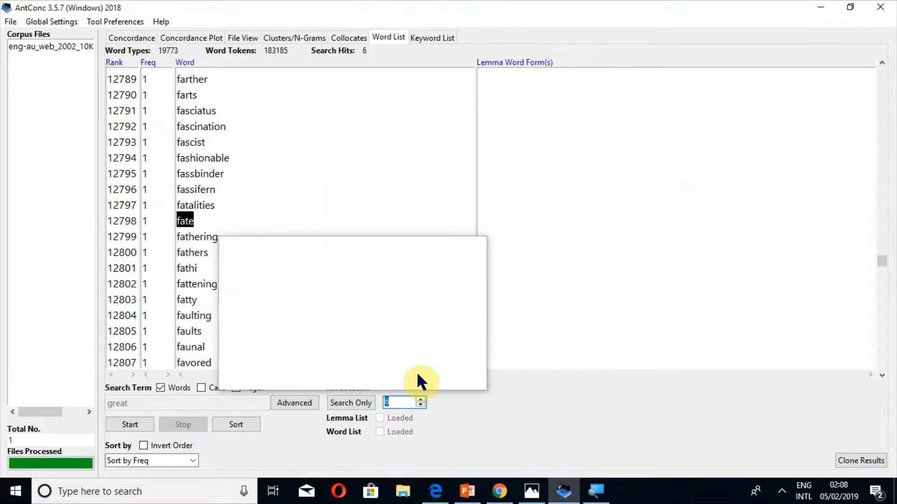
{"action": "left_click", "coordinate": [421, 406]}
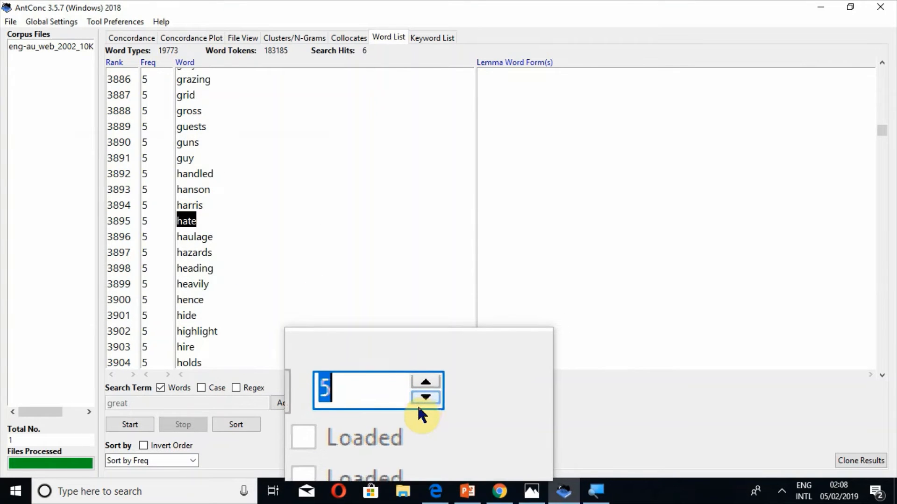
{"action": "left_click", "coordinate": [420, 404]}
{"action": "left_click", "coordinate": [420, 405]}
{"action": "left_click", "coordinate": [421, 405]}
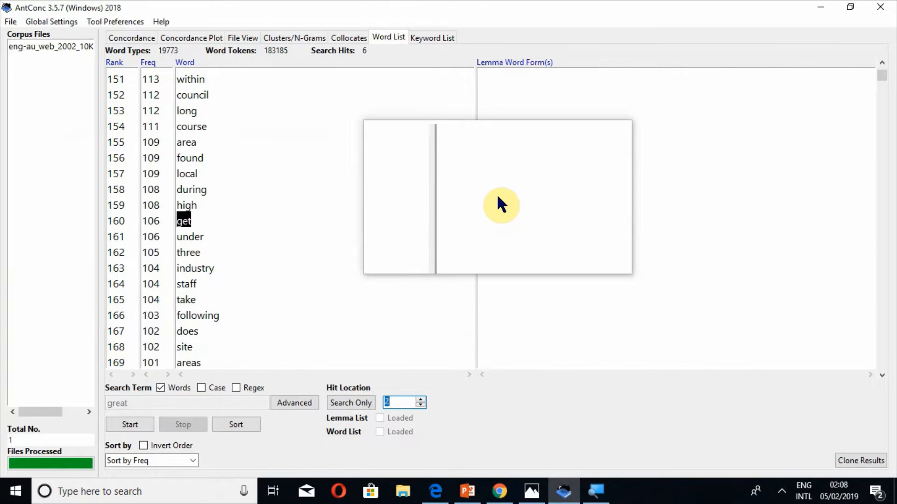
{"action": "key", "text": "super+Escape"}
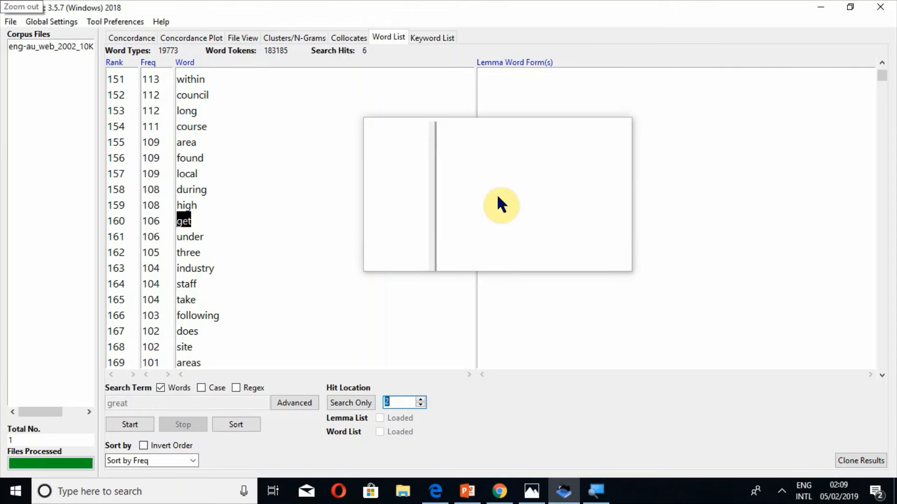
Turn off treating all data as lowercase in the Word List tool preferences.
{"action": "left_click", "coordinate": [115, 21]}
{"action": "left_click", "coordinate": [135, 36]}
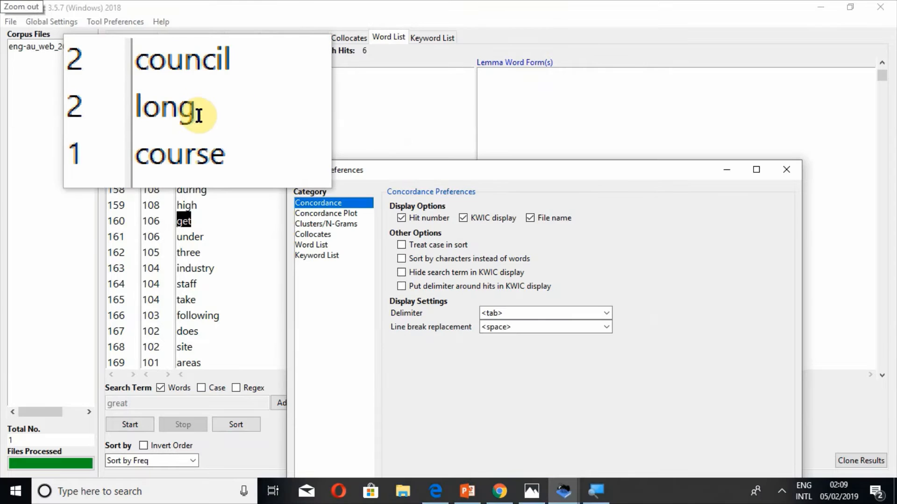
{"action": "left_click", "coordinate": [323, 244]}
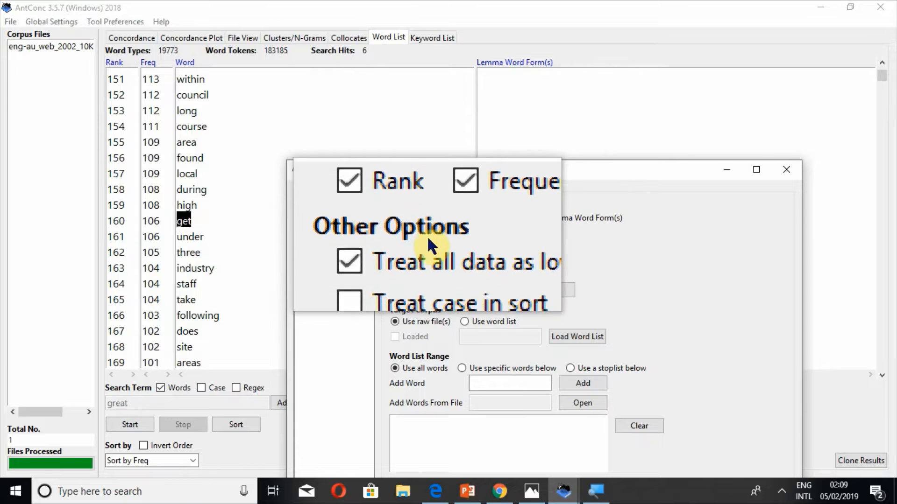
{"action": "left_click", "coordinate": [427, 244]}
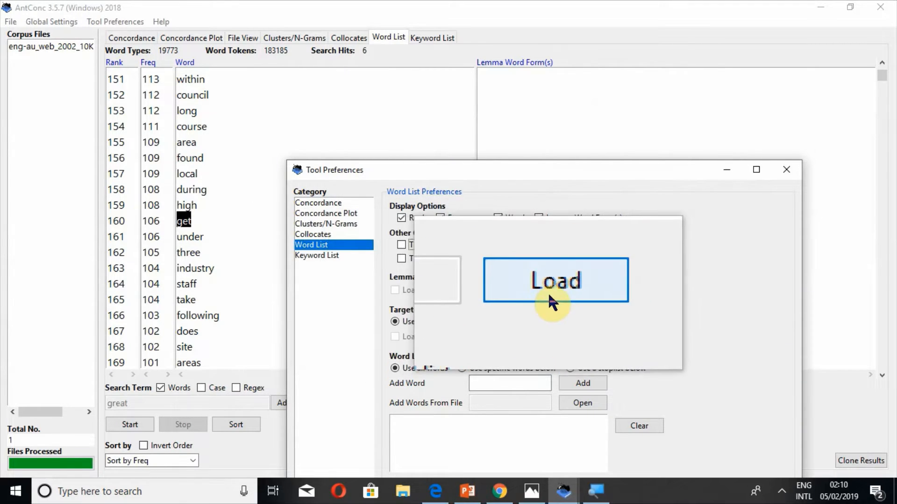
Load e_lemma_no_hypen from the Lemma Lists folder as the lemma list, look over its entries and accept them.
{"action": "left_click", "coordinate": [548, 292]}
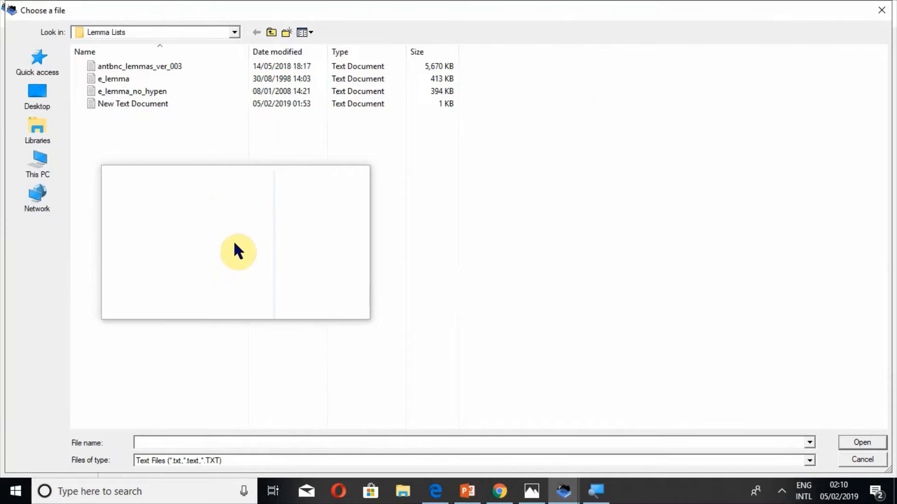
{"action": "left_click", "coordinate": [143, 91]}
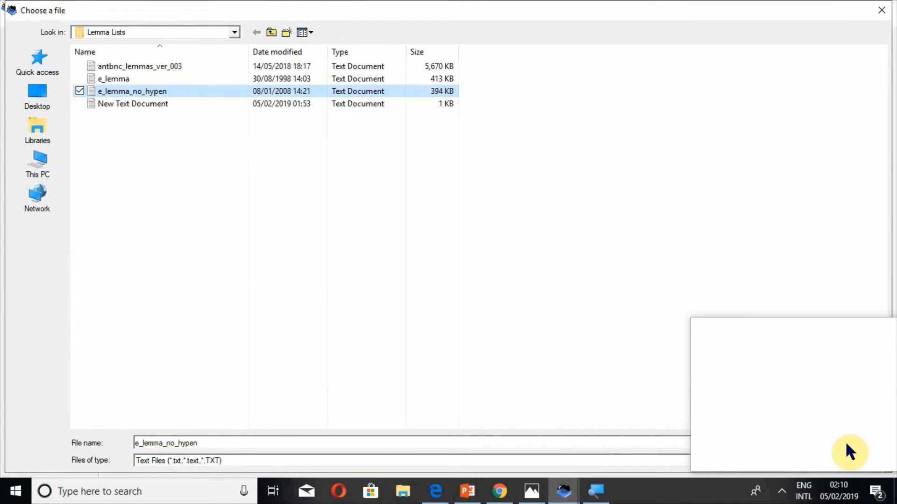
{"action": "left_click", "coordinate": [848, 441]}
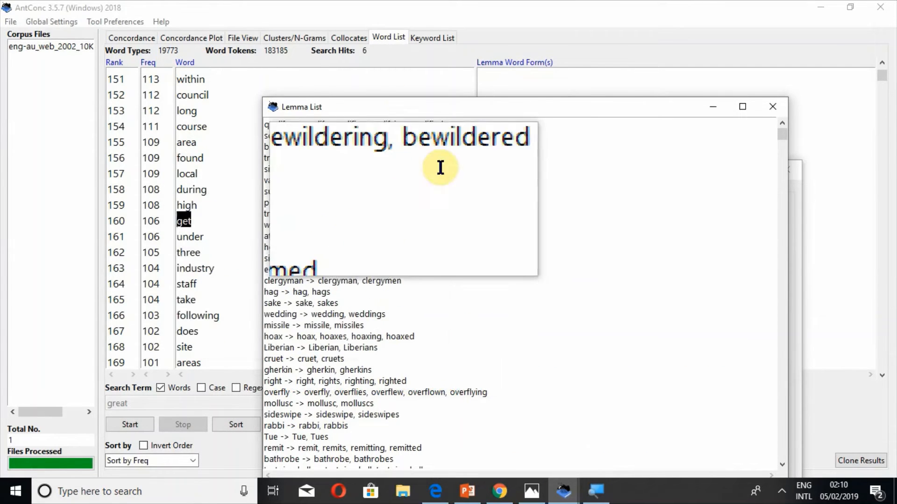
{"action": "left_click", "coordinate": [742, 105]}
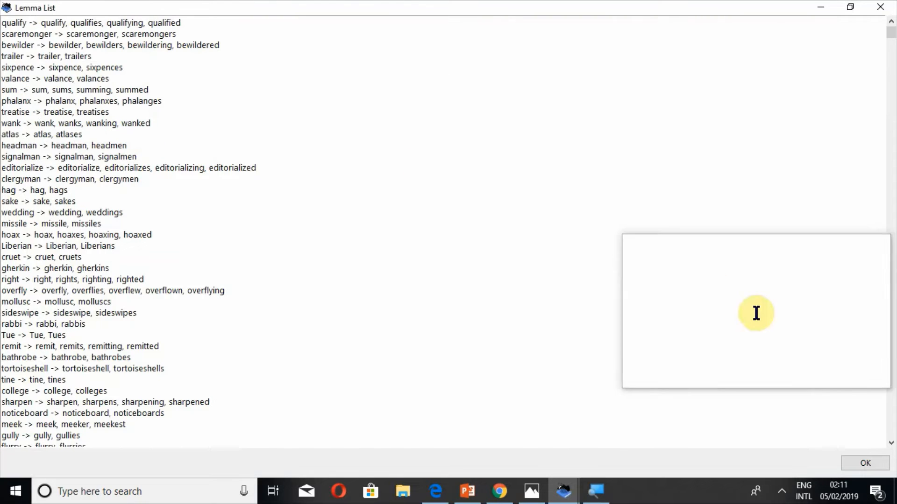
{"action": "left_click", "coordinate": [865, 456]}
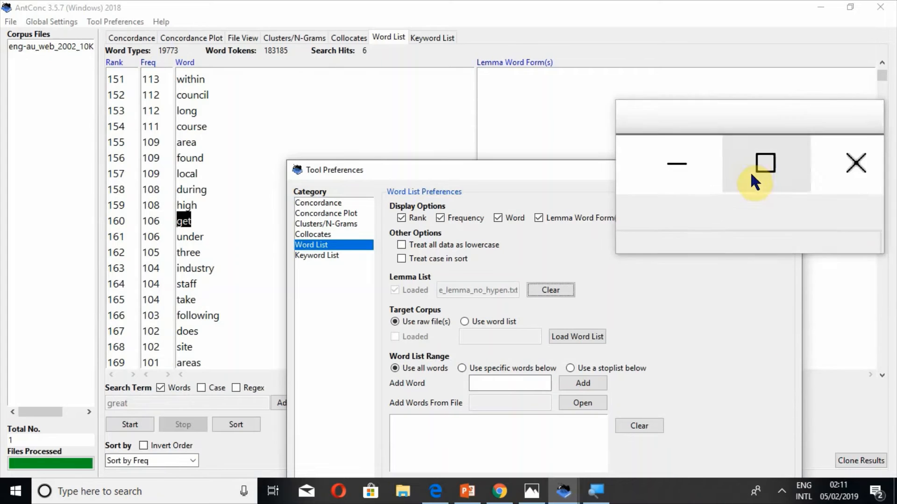
Apply the preferences, re-sort the list by frequency, and look through the lemma word forms.
{"action": "left_click", "coordinate": [752, 172]}
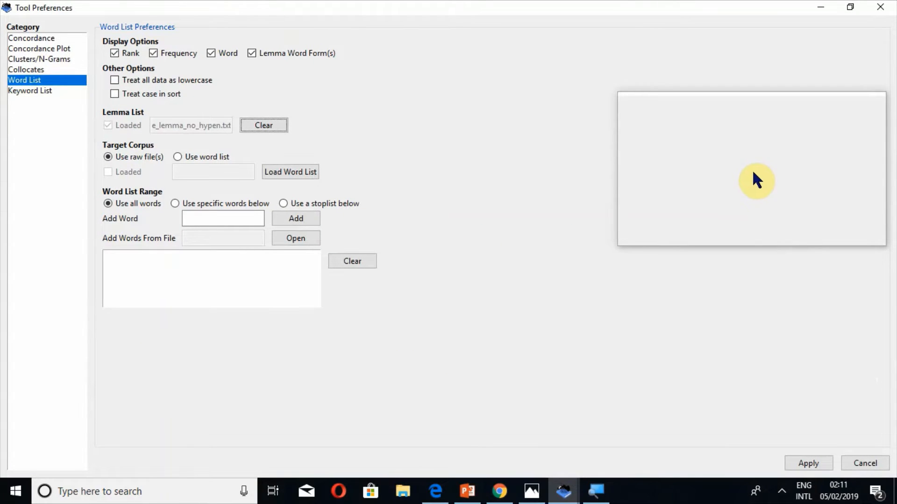
{"action": "left_click", "coordinate": [801, 461]}
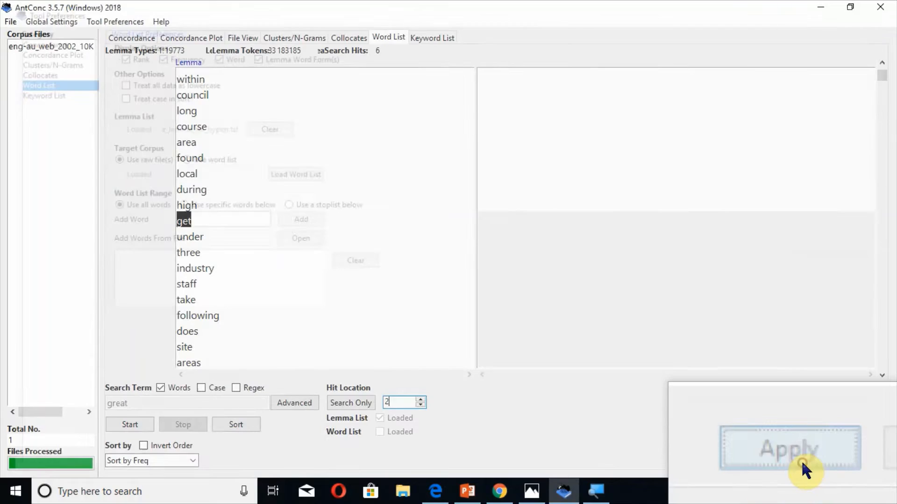
{"action": "left_click", "coordinate": [239, 427]}
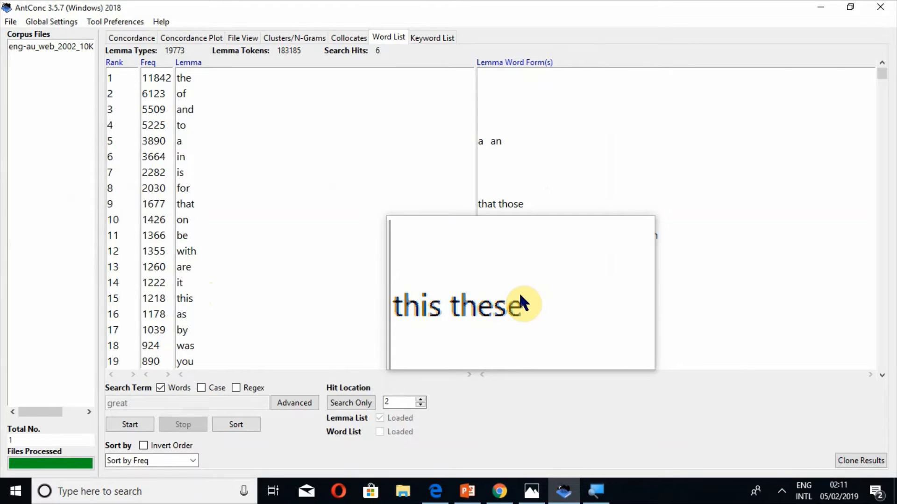
{"action": "scroll", "coordinate": [884, 302], "scroll_direction": "down", "scroll_amount": 20}
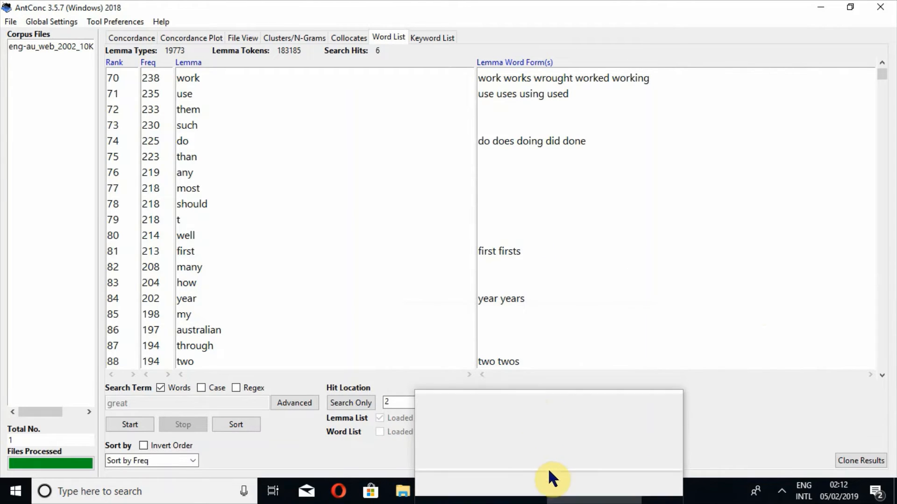
Switch to Chrome and find the Lemma lists section on the AntConc homepage.
{"action": "mouse_move", "coordinate": [561, 492]}
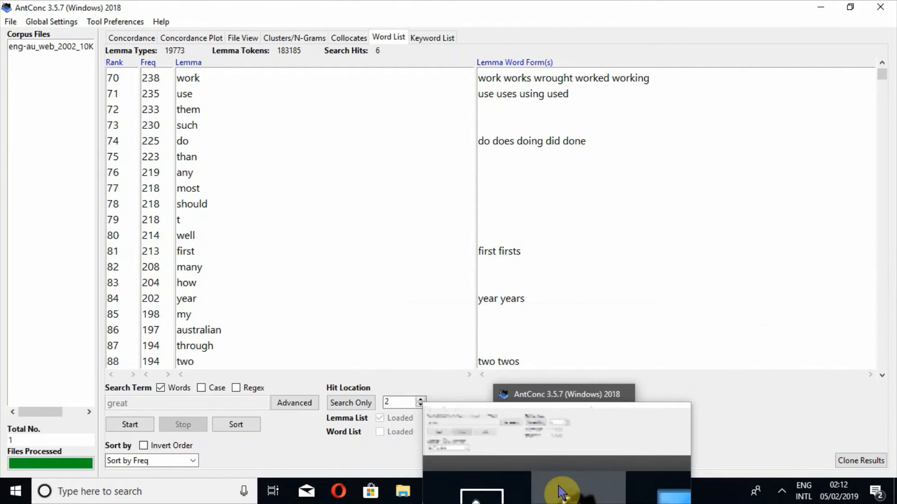
{"action": "left_click", "coordinate": [560, 491]}
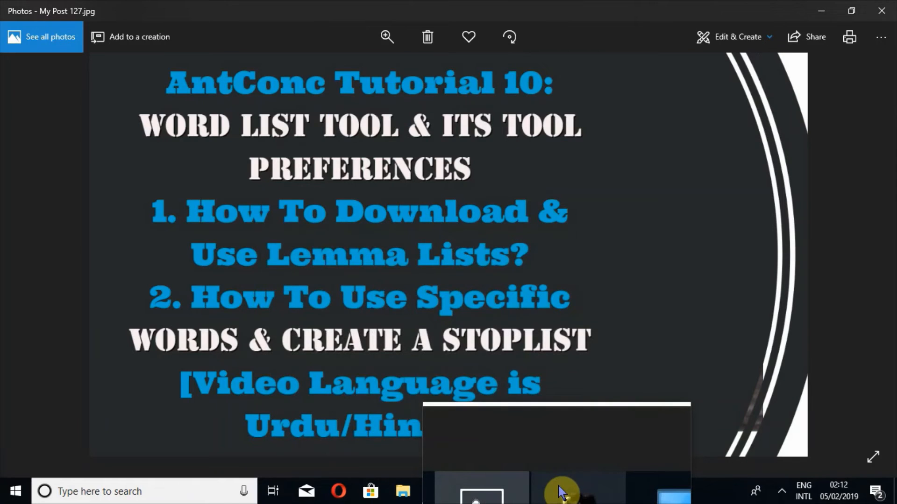
{"action": "left_click", "coordinate": [561, 491]}
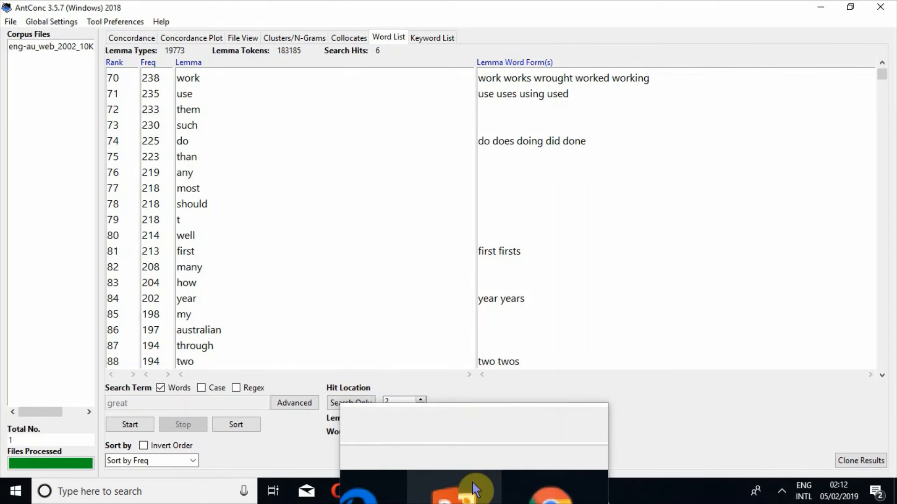
{"action": "left_click", "coordinate": [495, 496]}
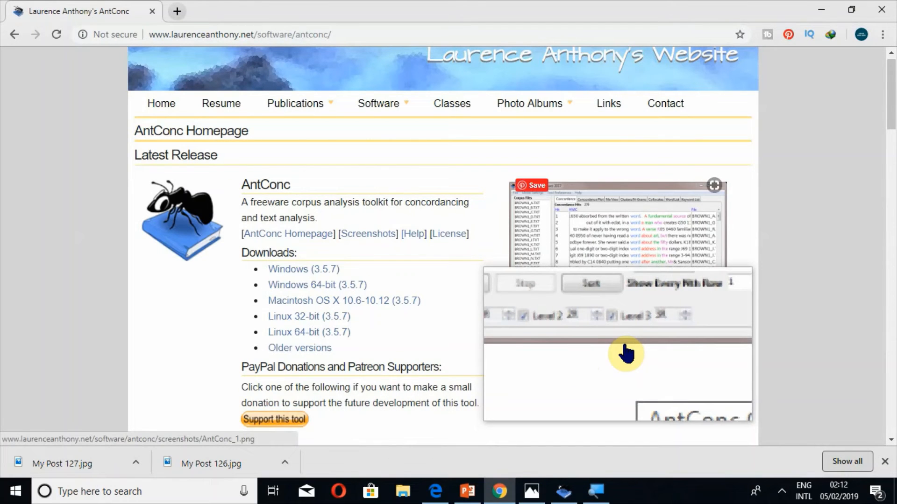
{"action": "scroll", "coordinate": [626, 353], "scroll_direction": "down", "scroll_amount": 15}
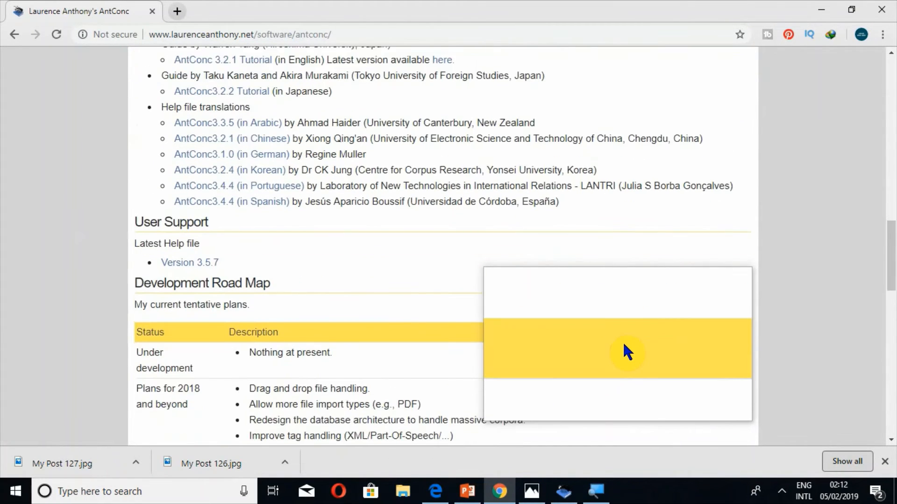
{"action": "scroll", "coordinate": [624, 346], "scroll_direction": "down", "scroll_amount": 10}
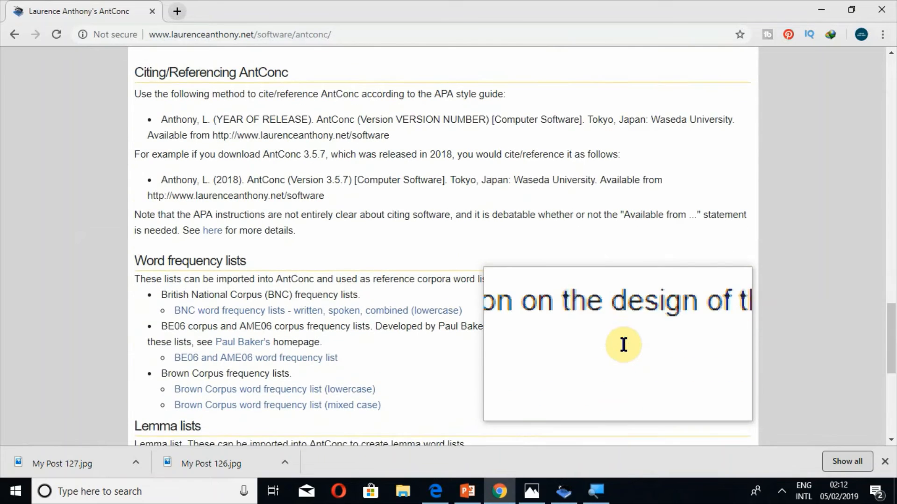
{"action": "scroll", "coordinate": [626, 351], "scroll_direction": "down", "scroll_amount": 3}
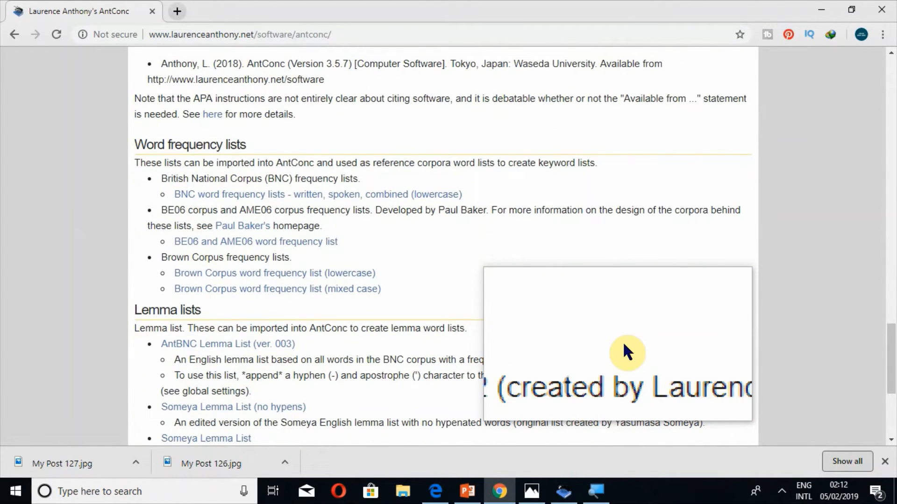
{"action": "scroll", "coordinate": [623, 345], "scroll_direction": "down", "scroll_amount": 3}
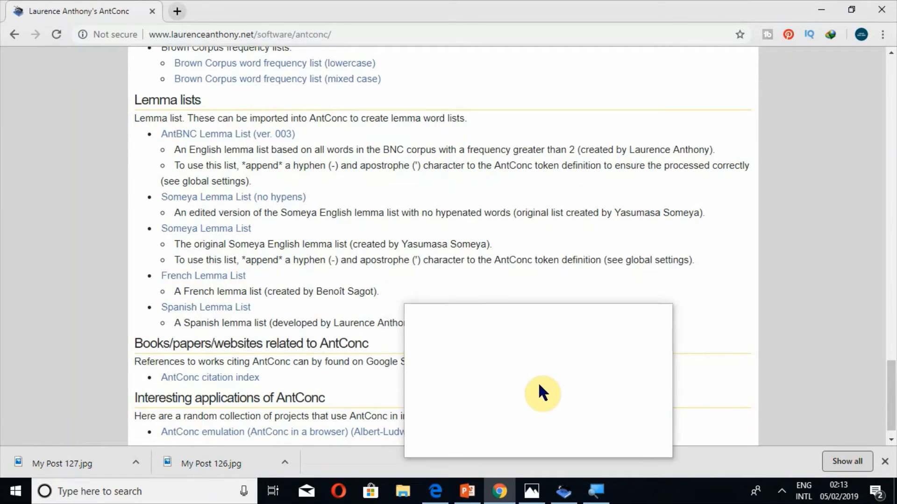
Switch back to AntConc and load e_lemma as the lemma list in the Word List preferences, closing the lemma preview.
{"action": "left_click", "coordinate": [565, 496]}
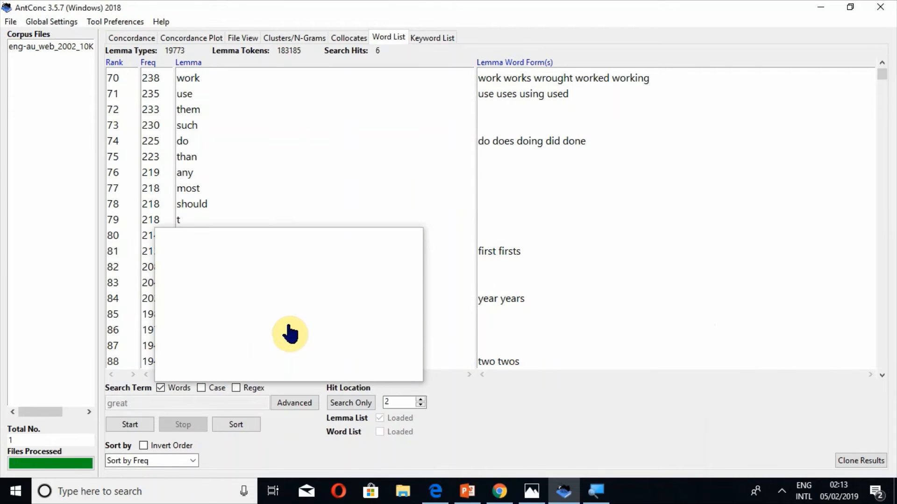
{"action": "left_click", "coordinate": [126, 21]}
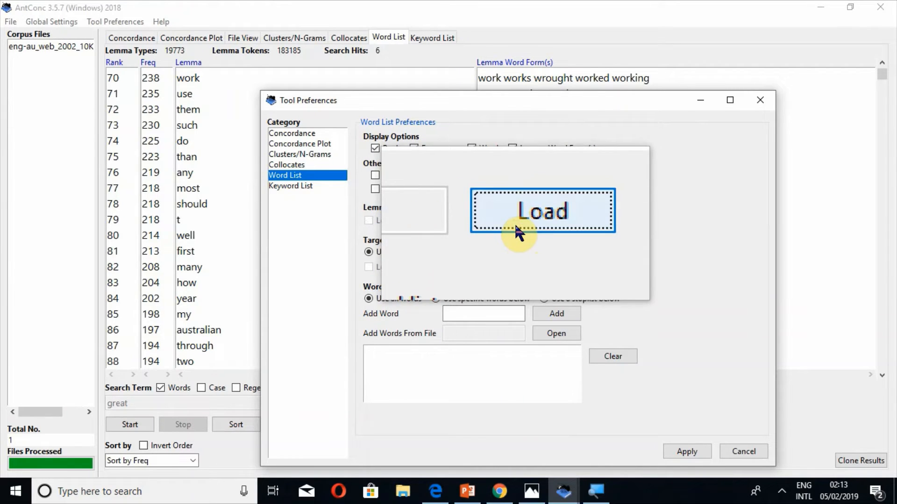
{"action": "left_click", "coordinate": [514, 222]}
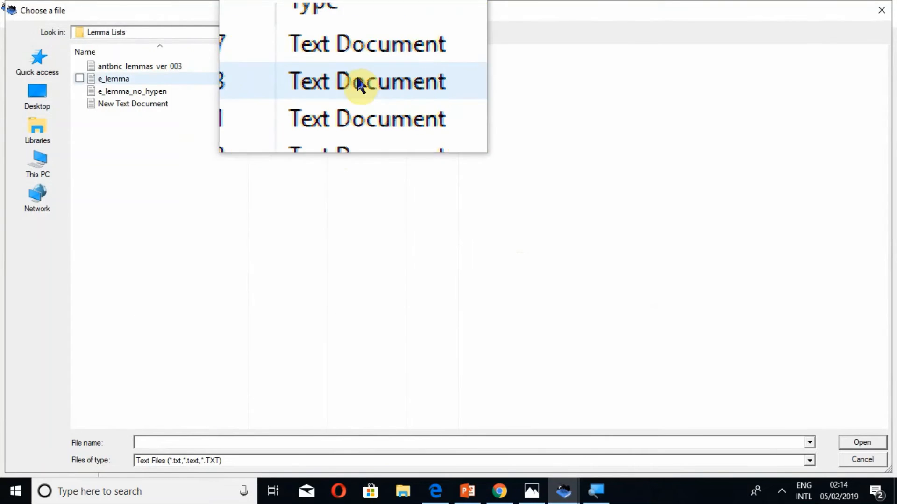
{"action": "left_click", "coordinate": [417, 80]}
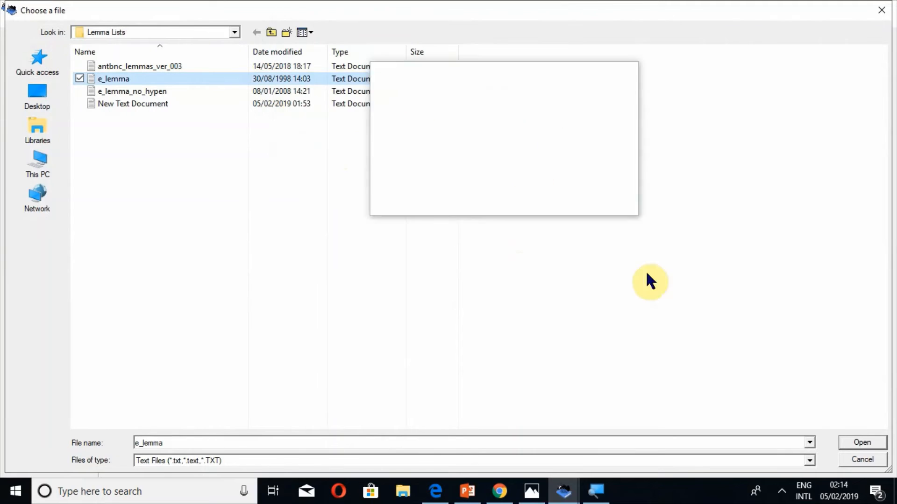
{"action": "left_click", "coordinate": [849, 445]}
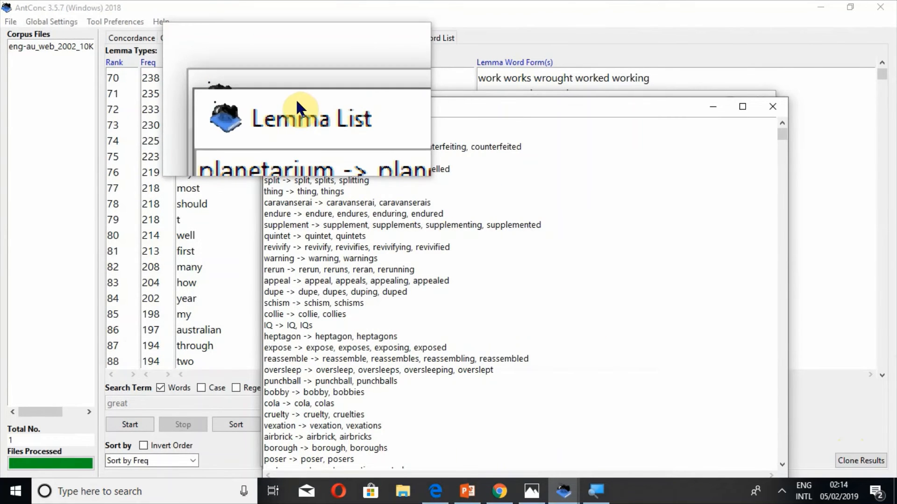
{"action": "left_click", "coordinate": [778, 197]}
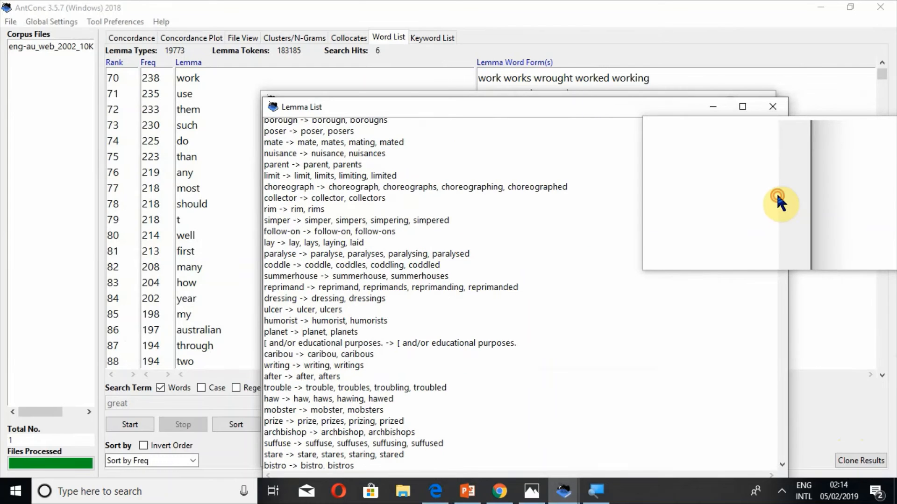
{"action": "left_click", "coordinate": [772, 106]}
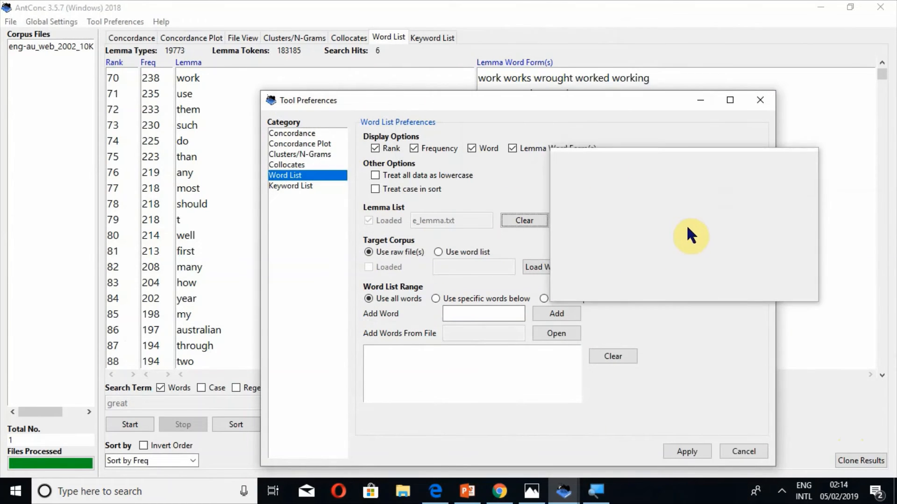
Clear the lemma list, limit the word list range to the specific words good, should and the, and rebuild the word list.
{"action": "left_click", "coordinate": [535, 215]}
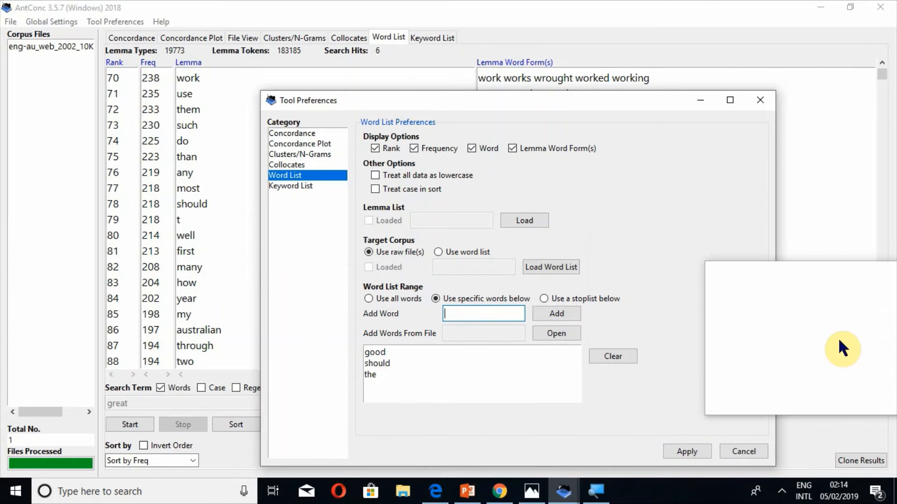
{"action": "left_click", "coordinate": [702, 443]}
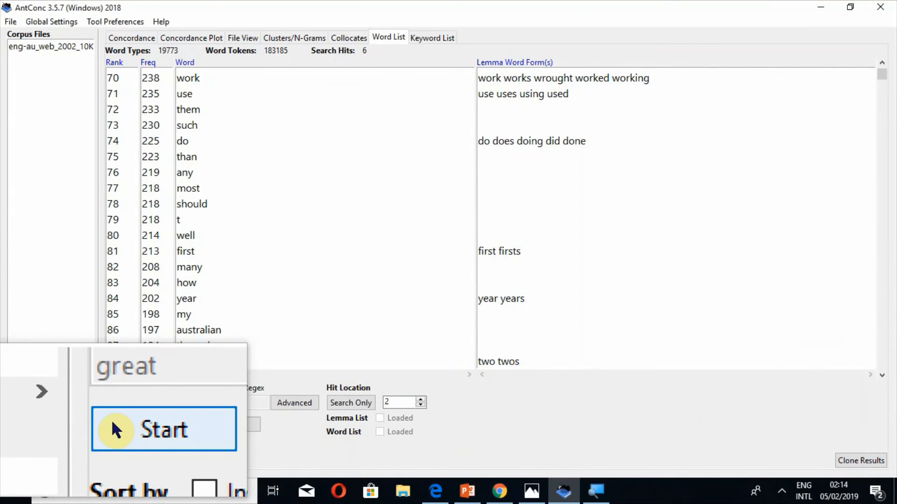
{"action": "left_click", "coordinate": [123, 424]}
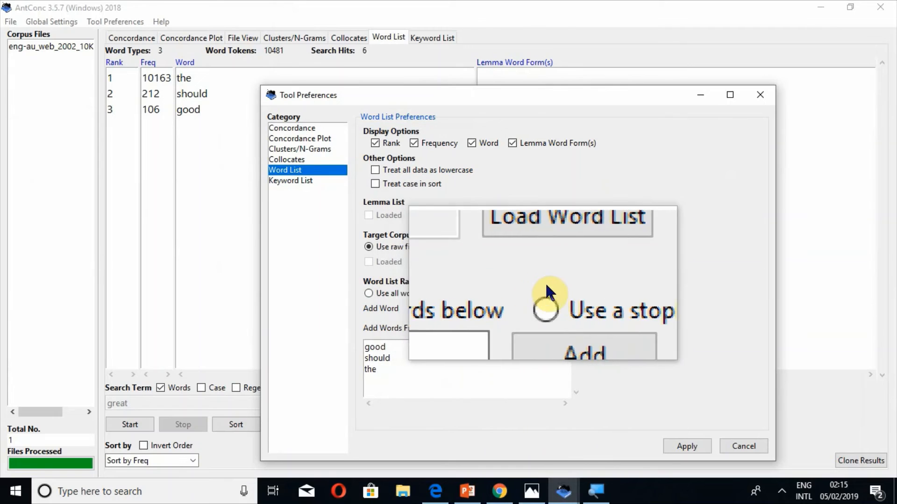
Switch the word list range to use the listed words good, should and the as a stoplist.
{"action": "left_click", "coordinate": [579, 293]}
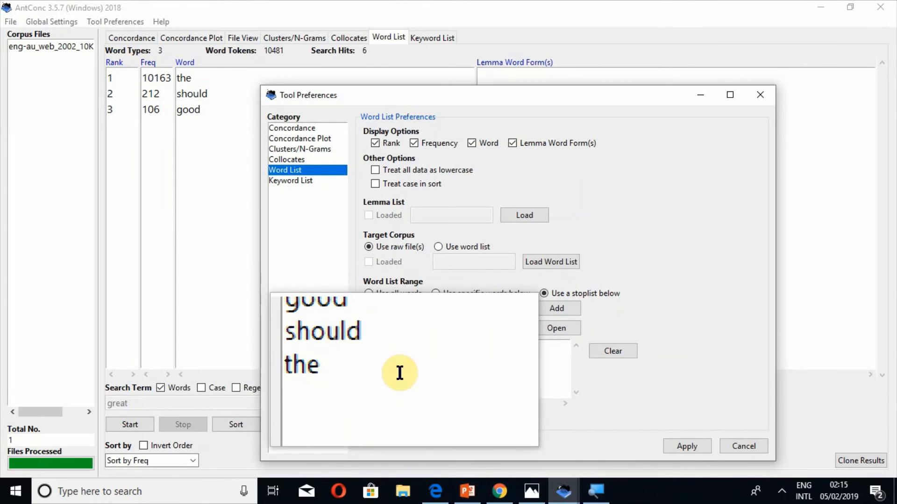
{"action": "key", "text": "ctrl+a"}
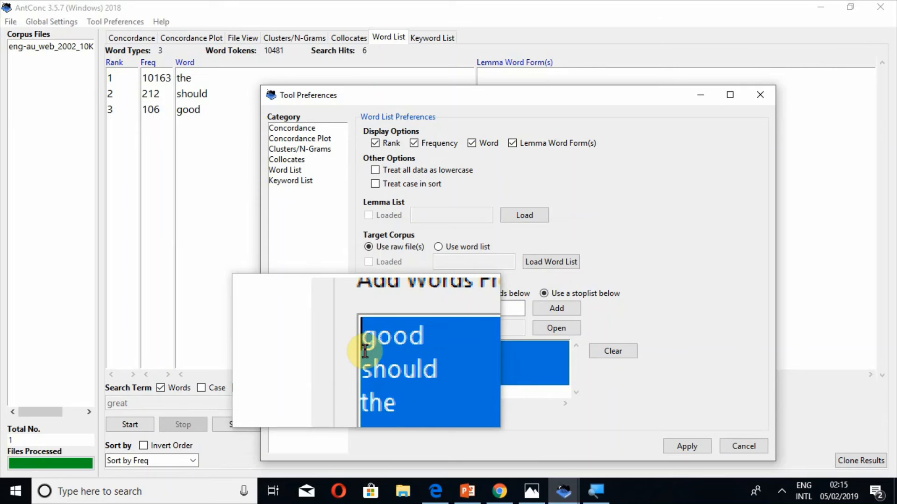
{"action": "left_click", "coordinate": [401, 370]}
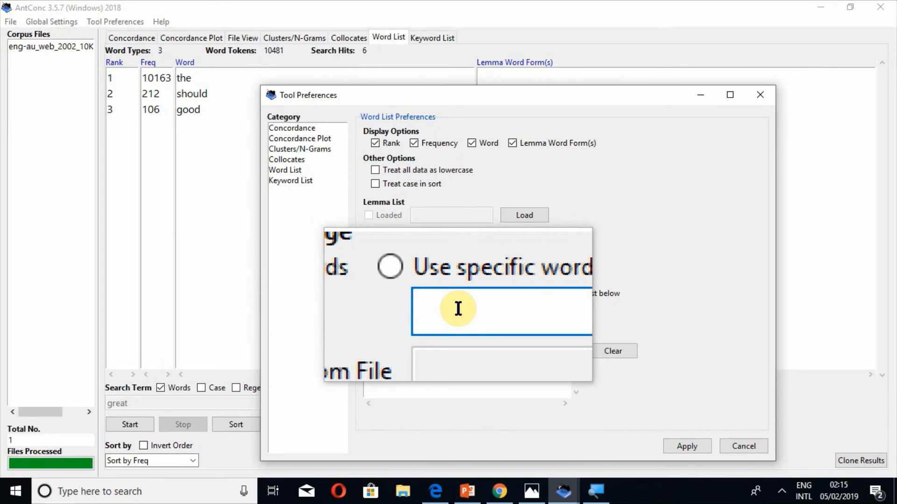
Add a, aa and aaa to the stoplist, then apply the preferences and rebuild the word list.
{"action": "type", "text": "a"}
{"action": "key", "text": "BackSpace"}
{"action": "type", "text": "aa"}
{"action": "key", "text": "BackSpace"}
{"action": "key", "text": "BackSpace"}
{"action": "type", "text": "aaa"}
{"action": "key", "text": "BackSpace"}
{"action": "key", "text": "BackSpace"}
{"action": "key", "text": "BackSpace"}
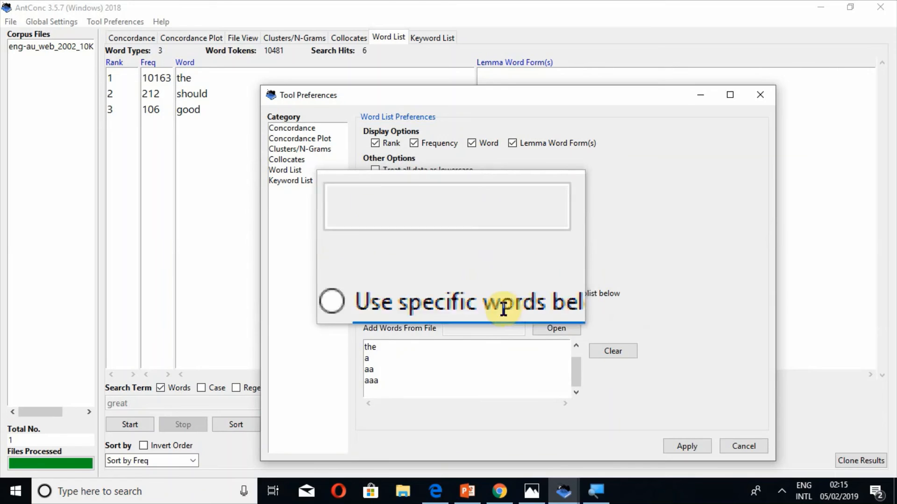
{"action": "left_click", "coordinate": [664, 441]}
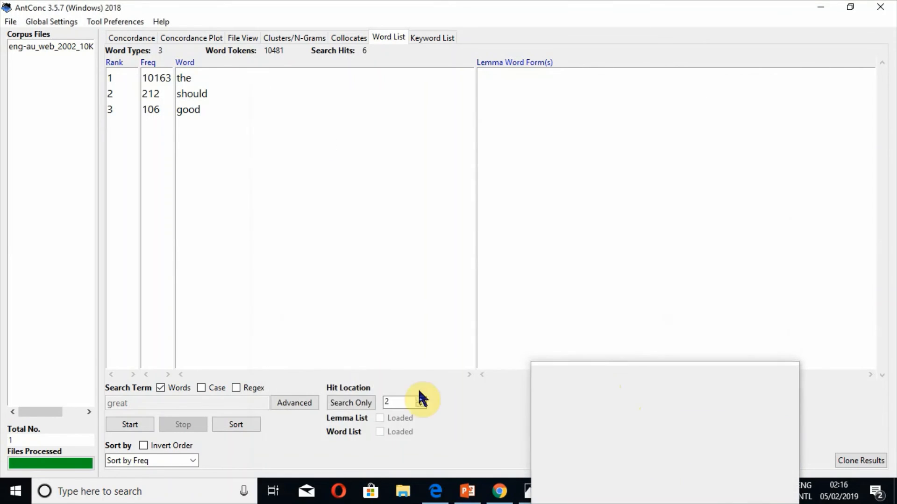
{"action": "left_click", "coordinate": [122, 420]}
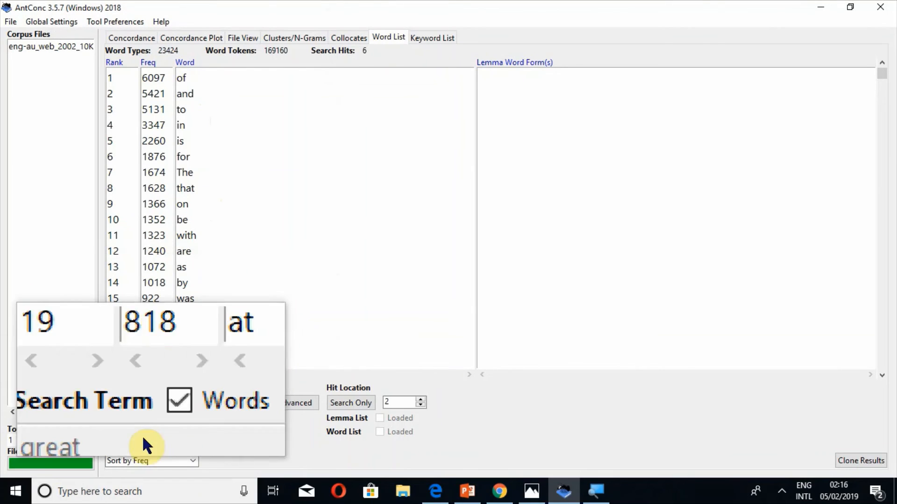
Turn off the use of the search term list in Advanced Search and apply the change.
{"action": "left_click", "coordinate": [305, 401]}
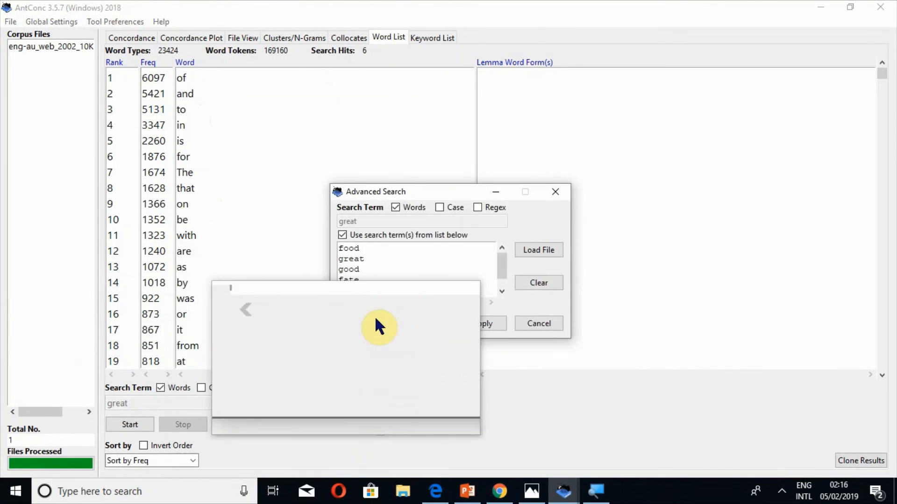
{"action": "left_click", "coordinate": [359, 235]}
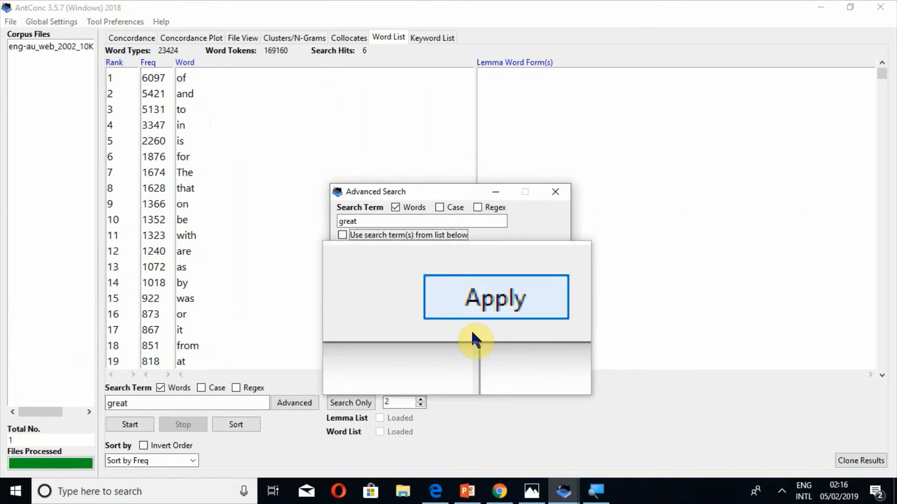
{"action": "left_click", "coordinate": [472, 329]}
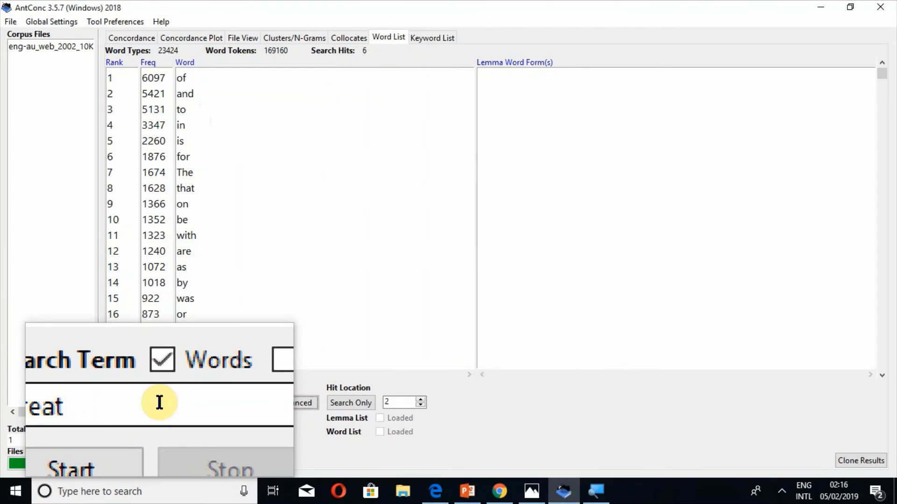
Replace the search term with a and search only within the existing word list.
{"action": "left_click", "coordinate": [143, 404]}
{"action": "key", "text": "BackSpace"}
{"action": "key", "text": "BackSpace"}
{"action": "key", "text": "BackSpace"}
{"action": "key", "text": "BackSpace"}
{"action": "key", "text": "BackSpace"}
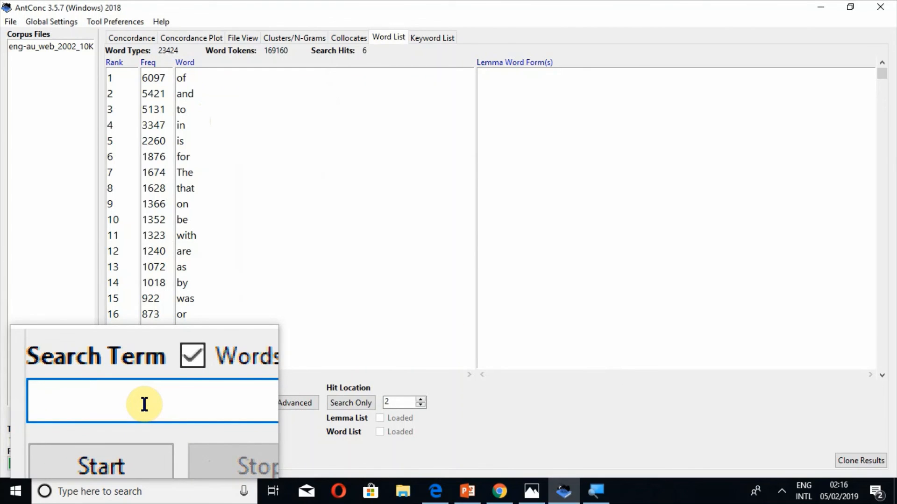
{"action": "type", "text": "a"}
{"action": "key", "text": "Return"}
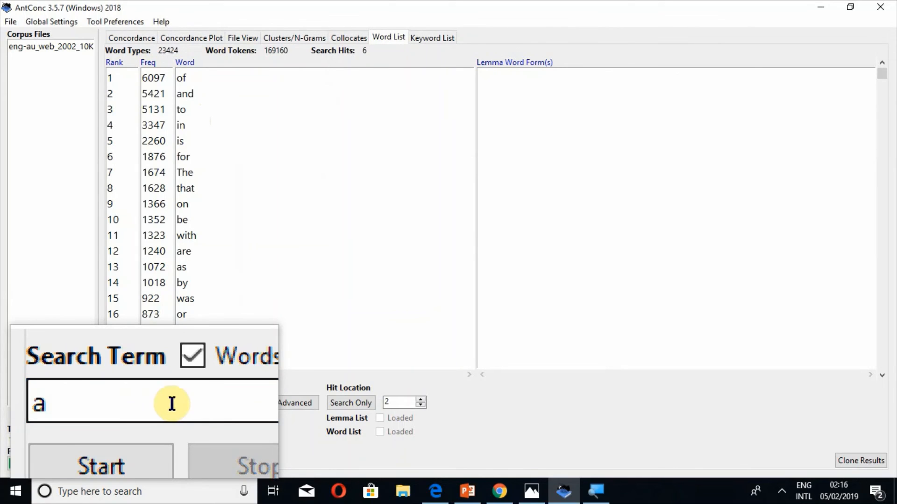
{"action": "left_click", "coordinate": [363, 406]}
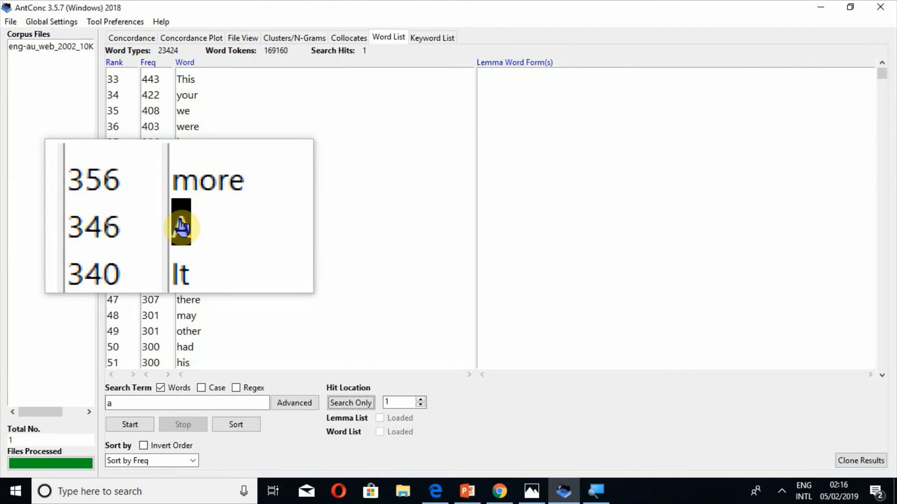
Clone the word list results into a separate window, then close that window.
{"action": "left_click", "coordinate": [844, 456]}
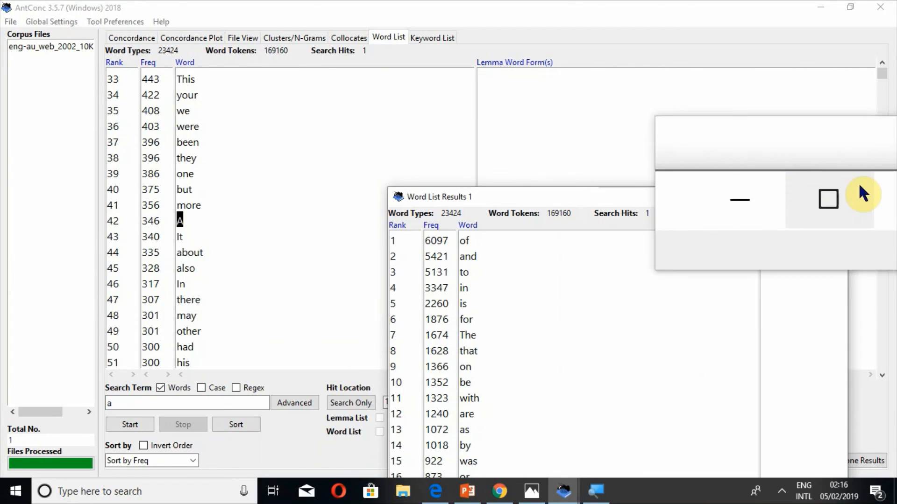
{"action": "left_click", "coordinate": [837, 197]}
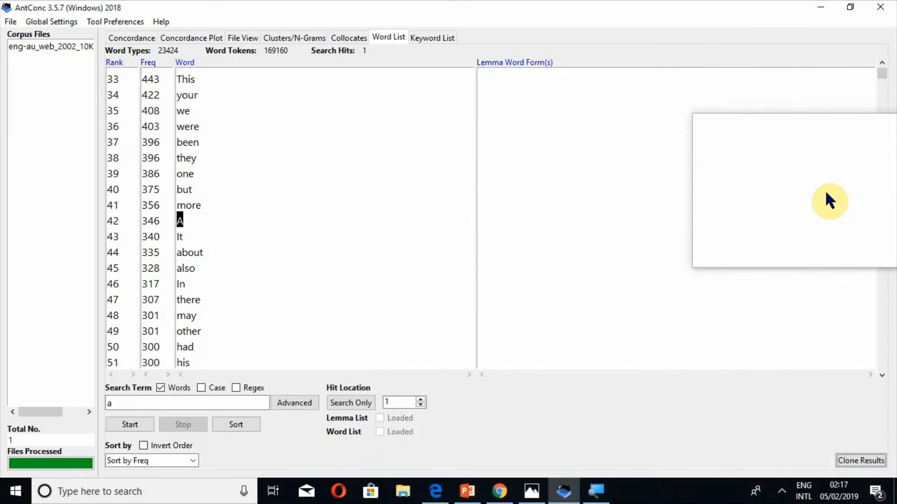